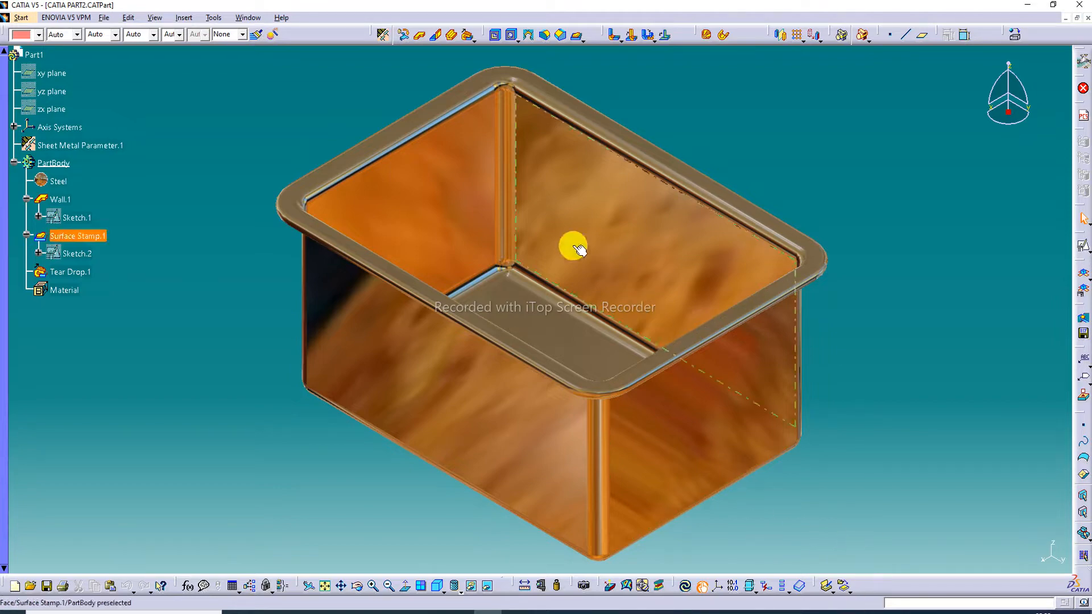
- Examine the finished sheet metal box from several sides, including its flanged rim, walls, corners and underside
middle_click_drag(428, 180, 358, 114)
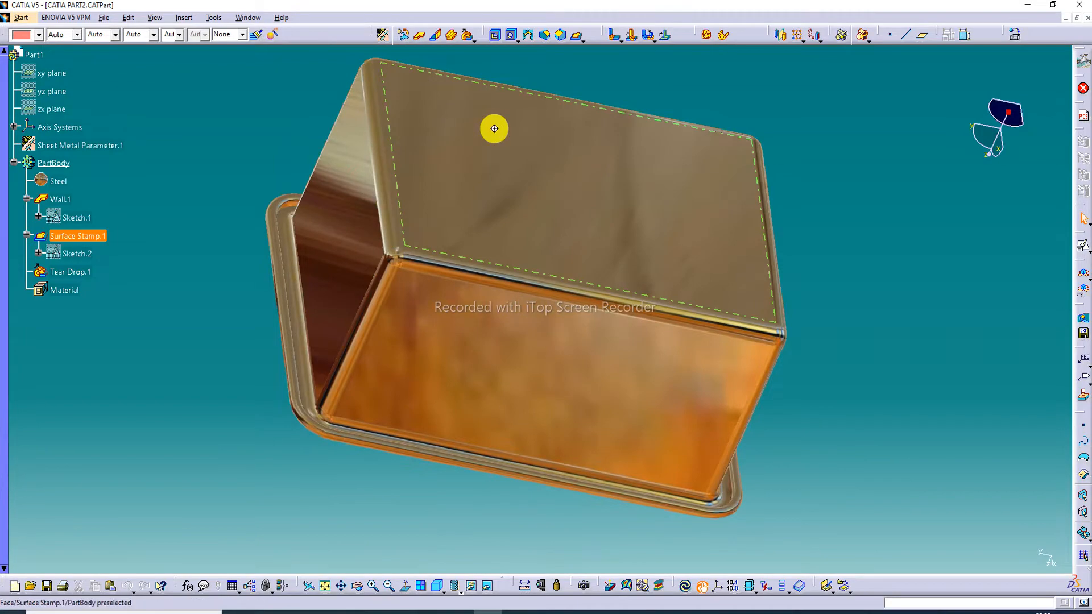
middle_click_drag(494, 129, 414, 153)
middle_click_drag(520, 251, 600, 127)
middle_click_drag(477, 183, 520, 5)
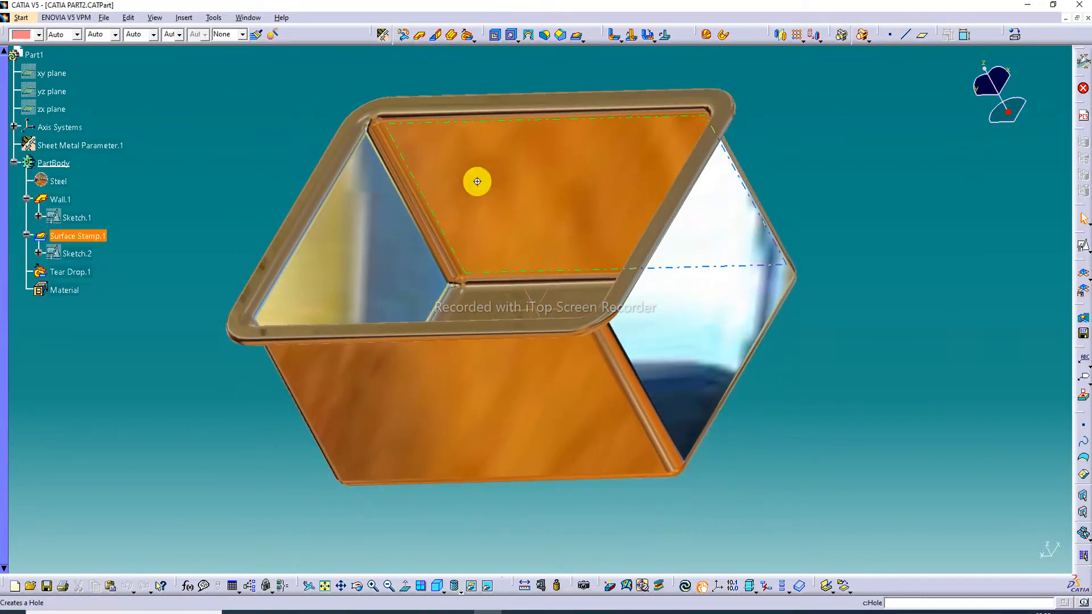
middle_click_drag(477, 182, 528, 122)
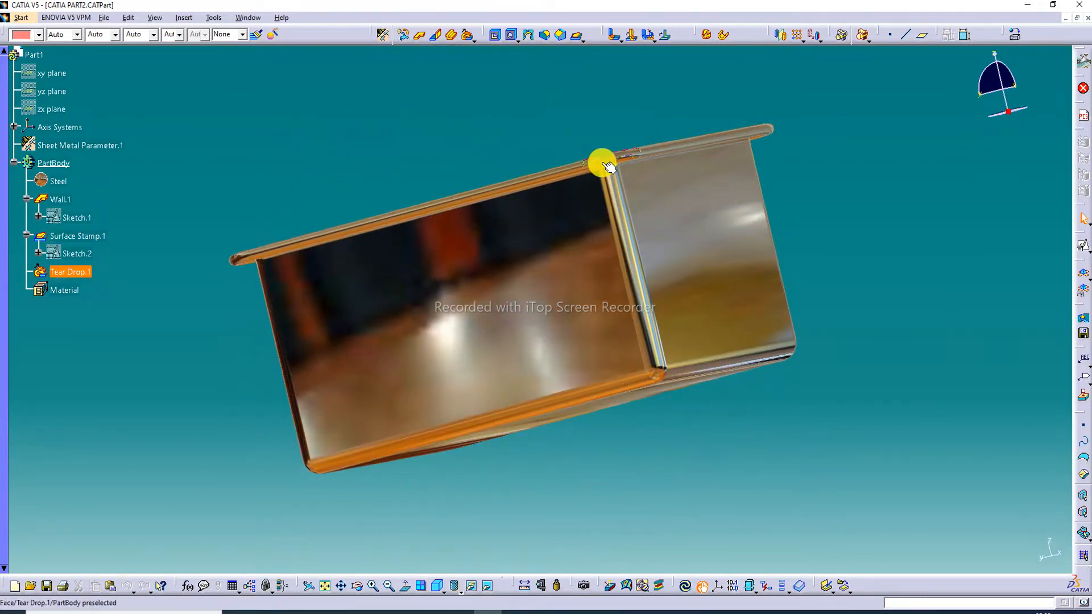
middle_click_drag(568, 169, 560, 284)
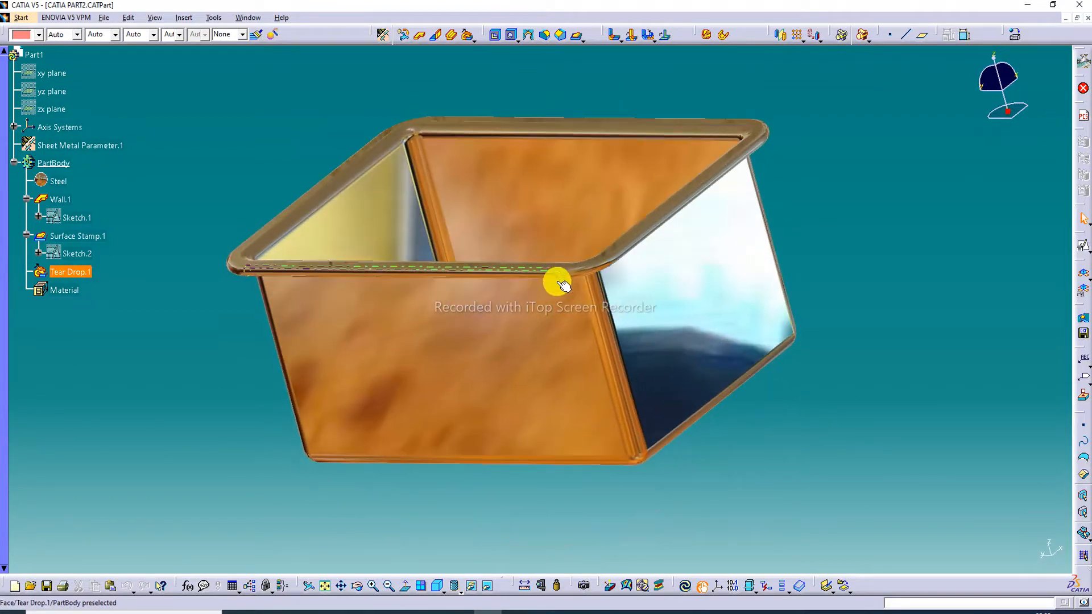
middle_click_drag(500, 195, 446, 209)
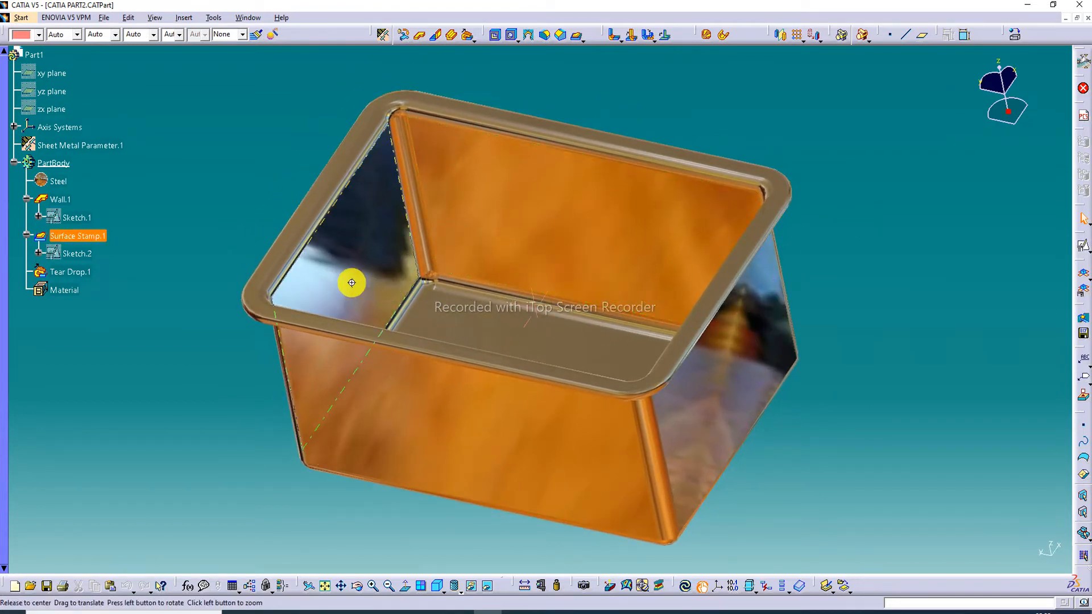
middle_click_drag(353, 283, 431, 263)
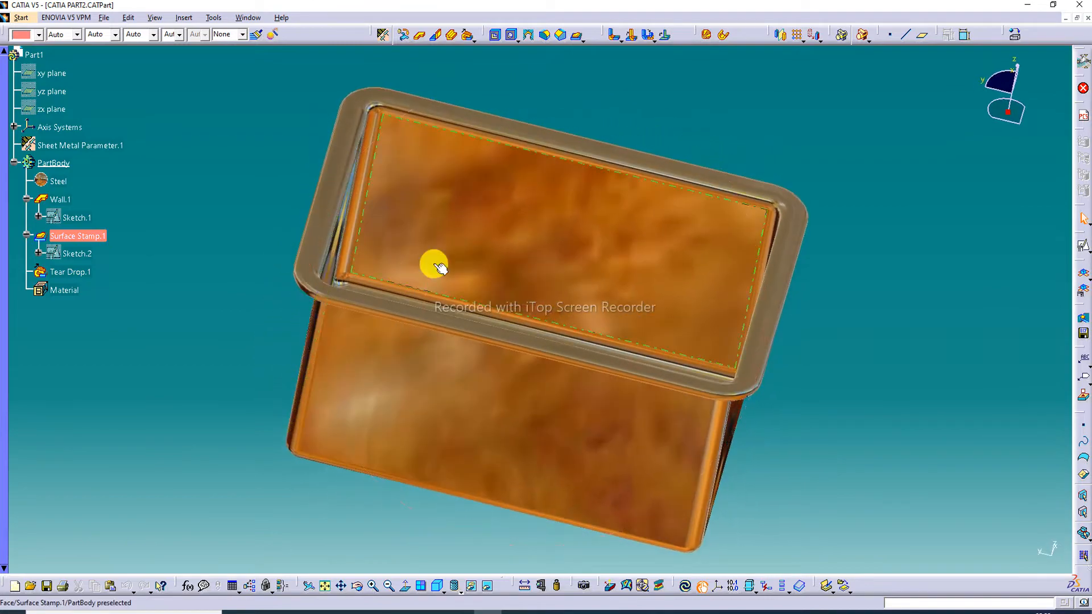
middle_click_drag(472, 232, 496, 263)
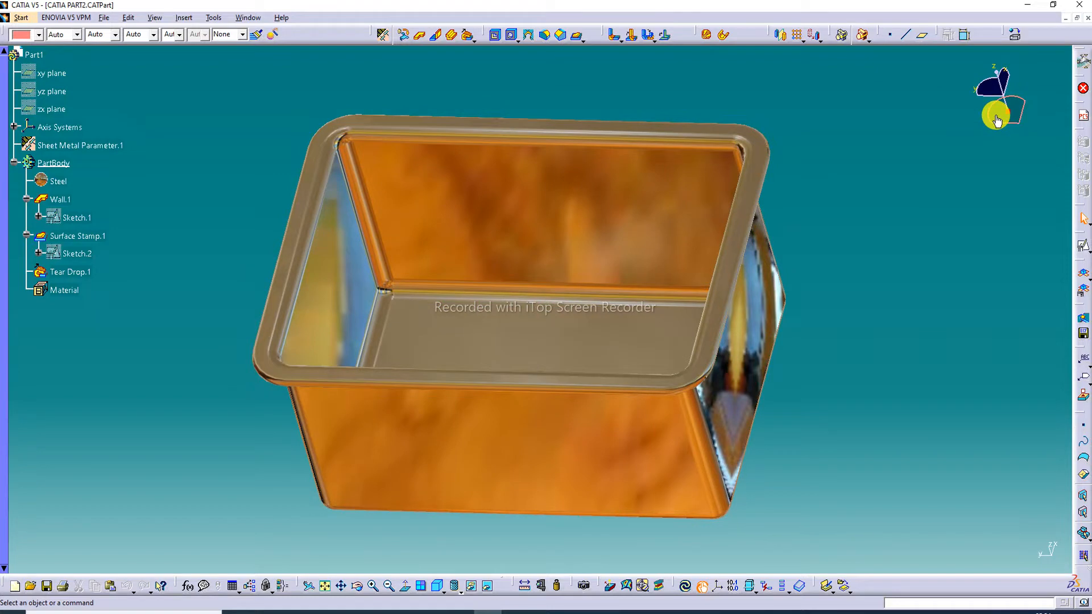
- Close the finished part and start a new part in the Generative Sheetmetal Design workbench
left_click(1087, 19)
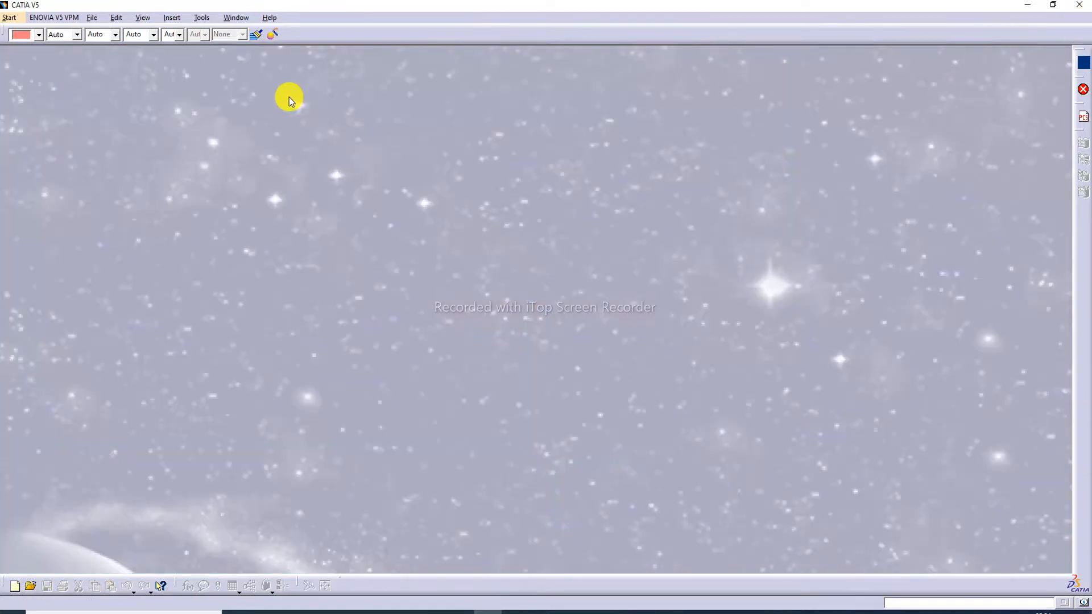
left_click(11, 18)
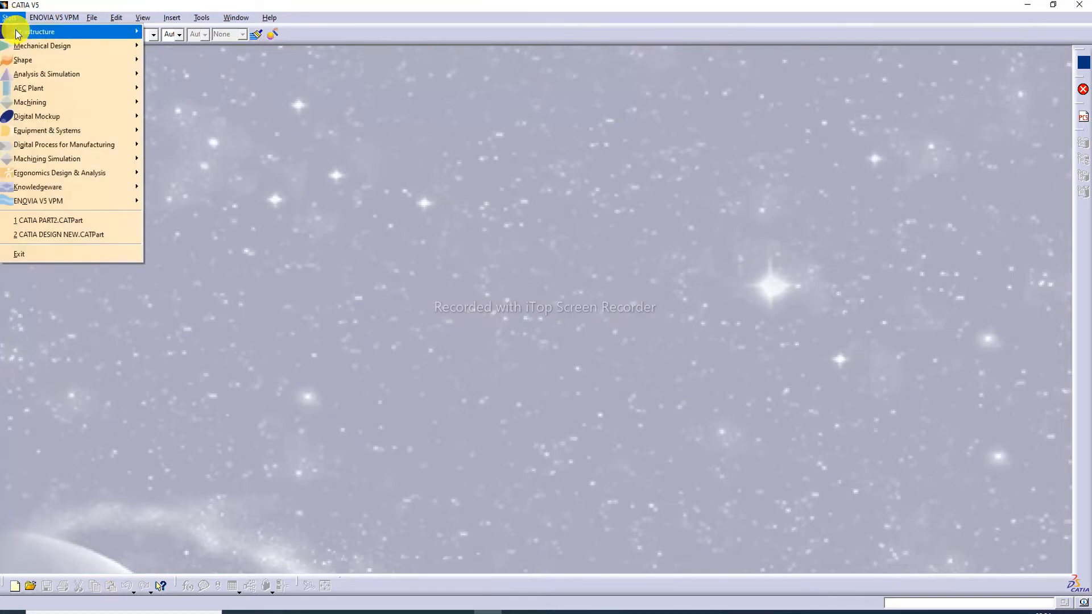
mouse_move(27, 45)
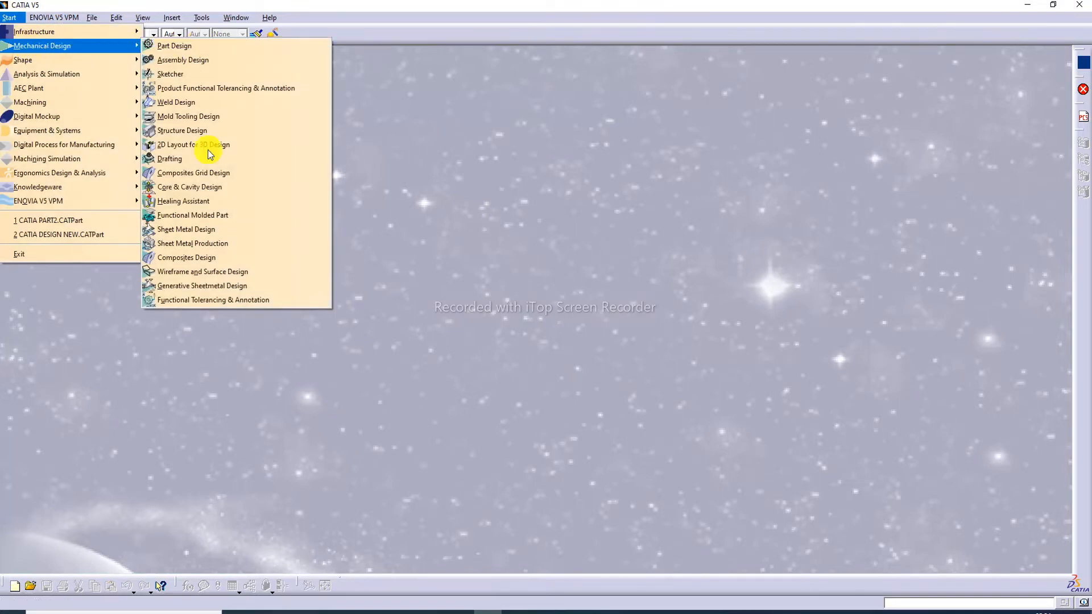
left_click(230, 286)
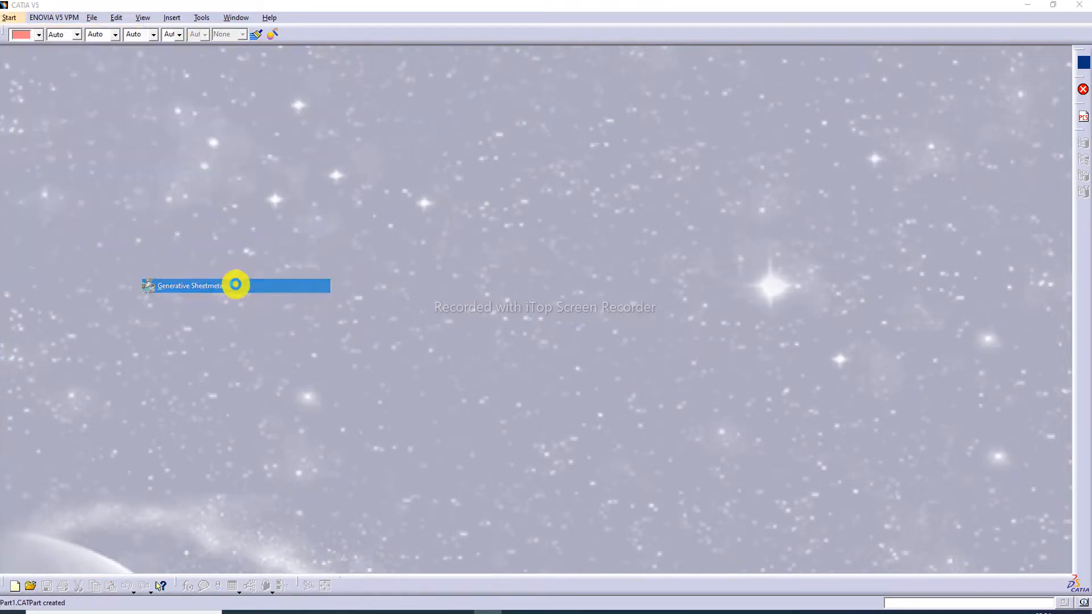
left_click(1004, 556)
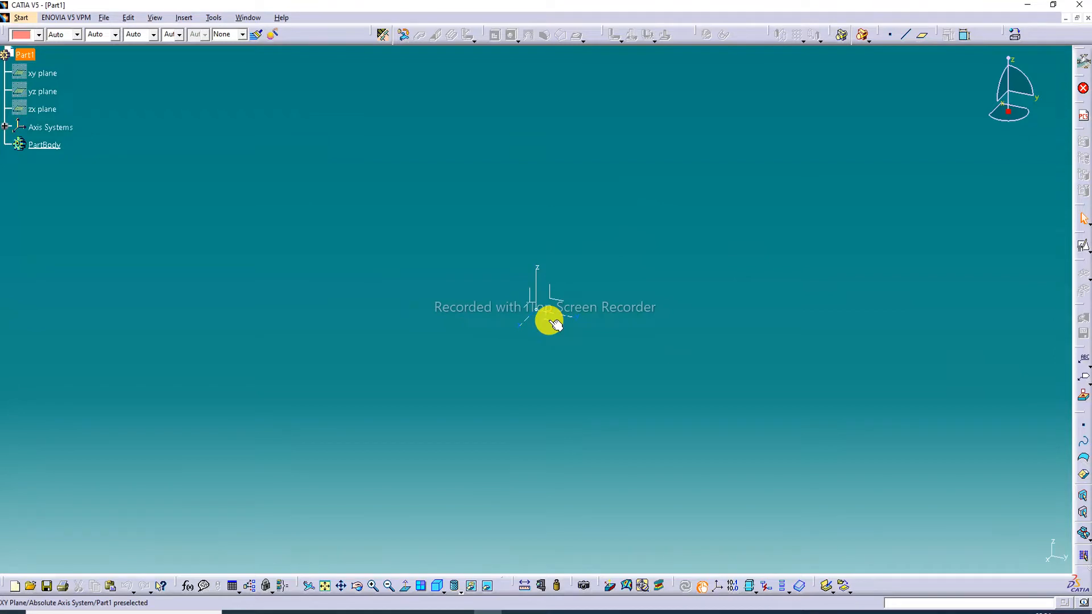
- Create a positioned sketch on the XY plane of the absolute axis system with implicit origin and orientation
left_click(1088, 253)
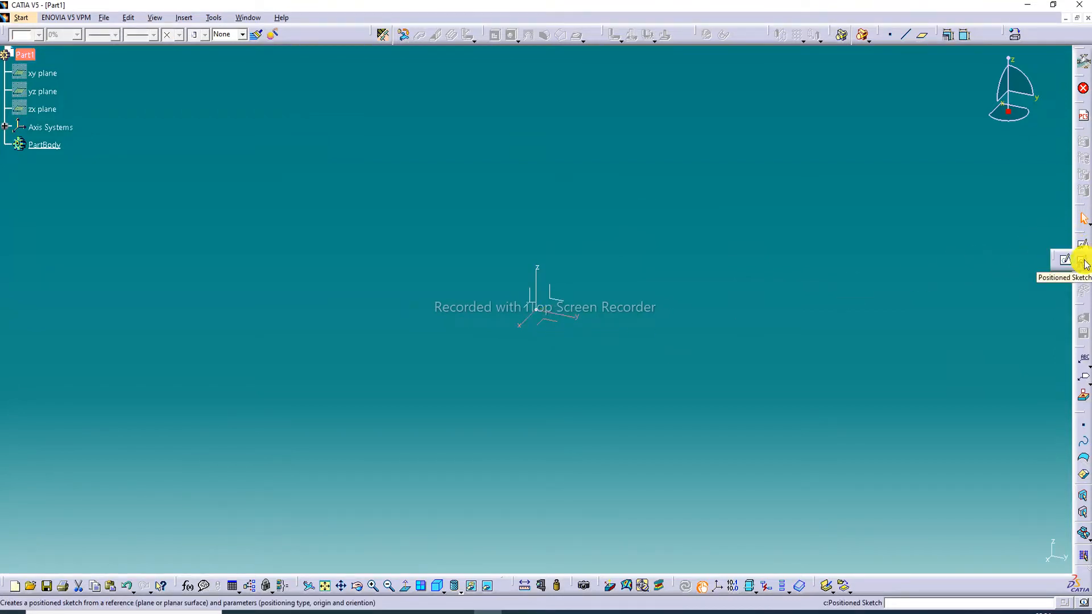
left_click(1084, 261)
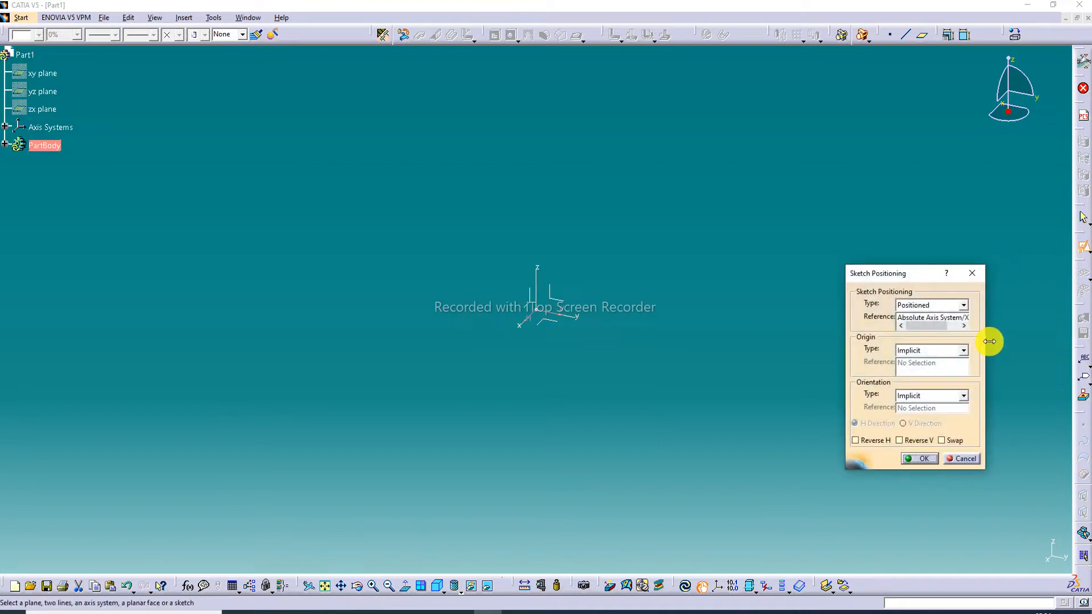
left_click_drag(985, 340, 1049, 340)
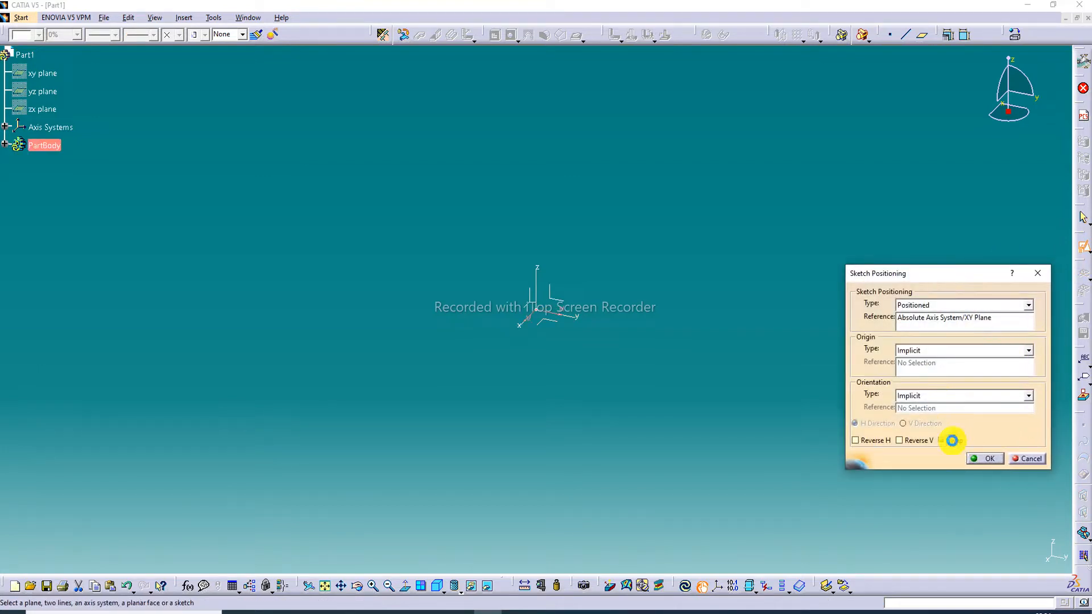
left_click(979, 455)
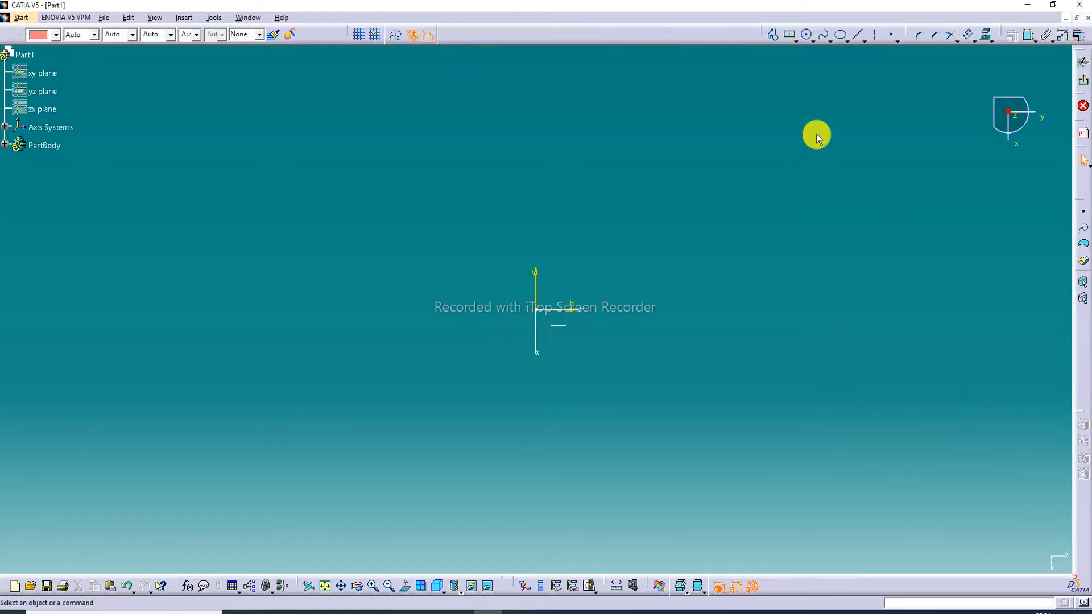
- Sketch a centered rectangle about 264 mm wide and 179 mm high around the origin
left_click(795, 38)
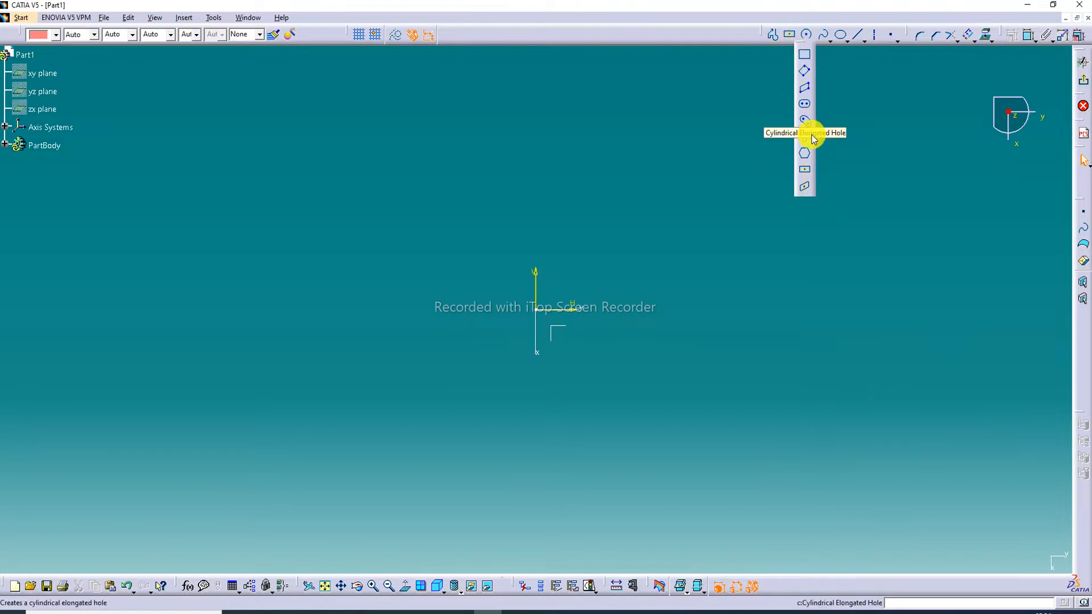
left_click(805, 173)
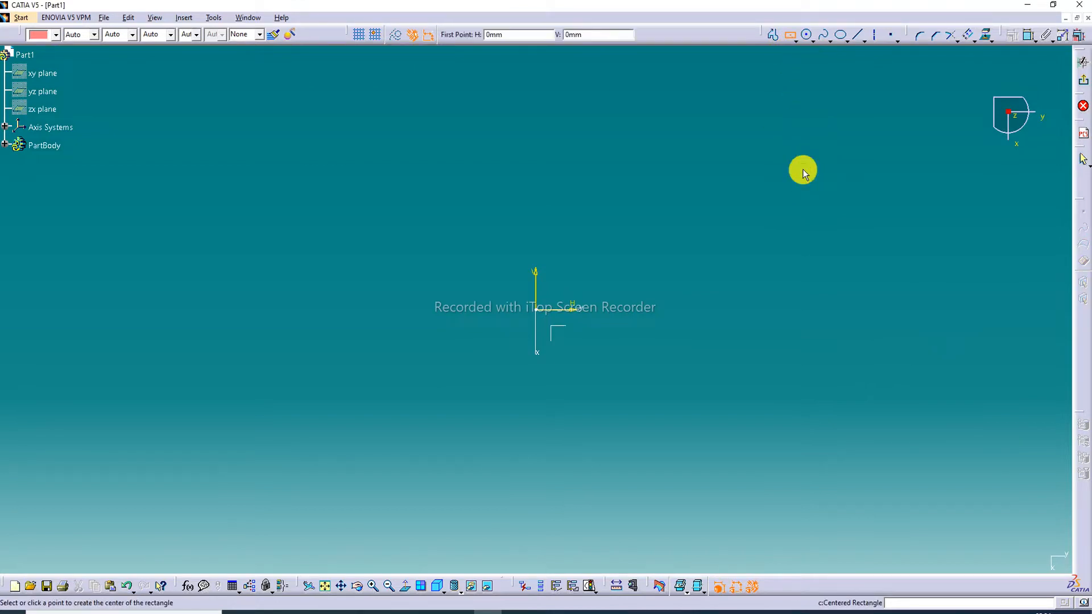
left_click(537, 310)
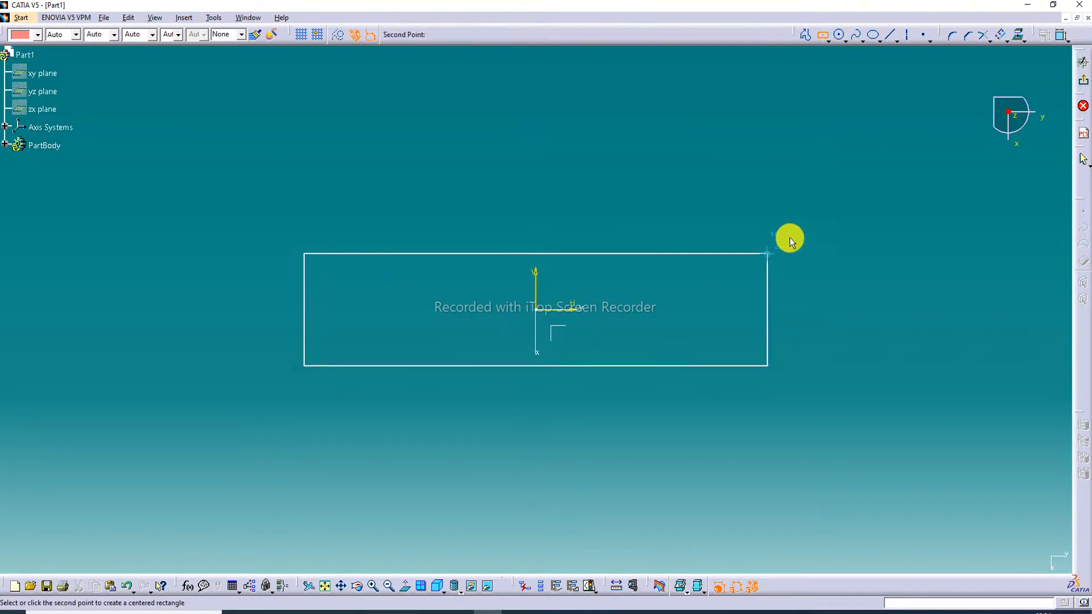
left_click(818, 113)
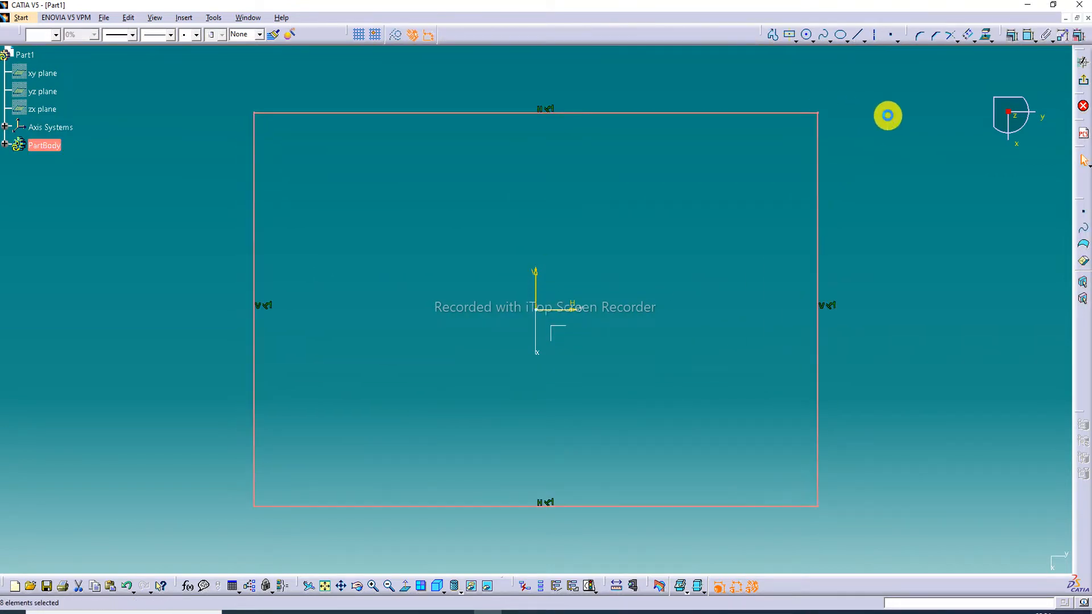
- Round all four corners of the rectangle with a 22 mm radius
left_click(921, 36)
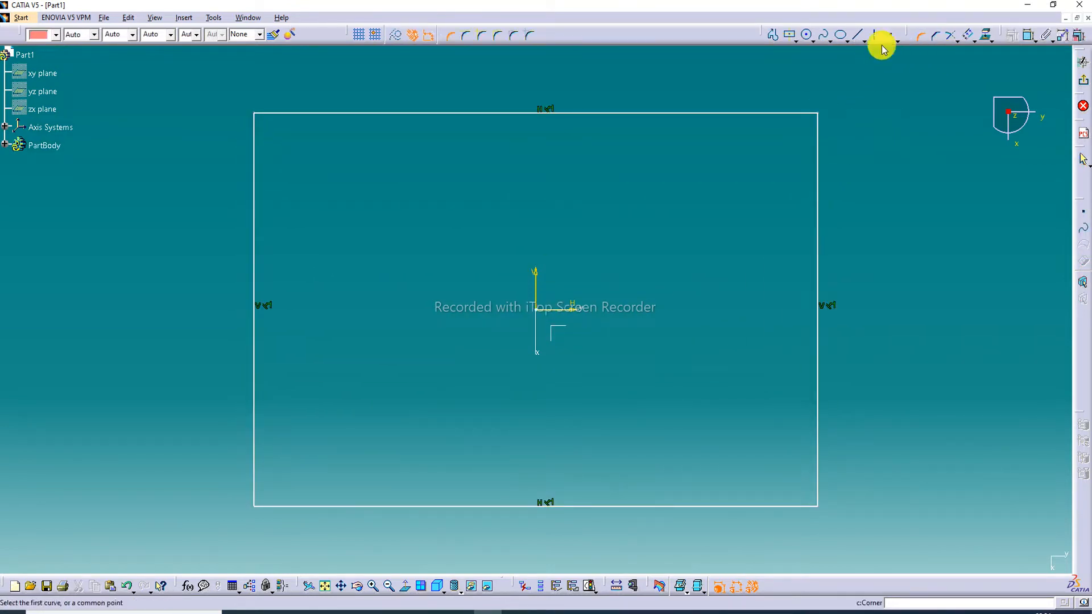
mouse_move(211, 82)
left_mouse_down()
mouse_move(301, 67)
mouse_move(566, 102)
mouse_move(771, 159)
mouse_move(882, 270)
mouse_move(894, 507)
mouse_move(886, 549)
left_mouse_up()
left_click_drag(591, 34, 545, 37)
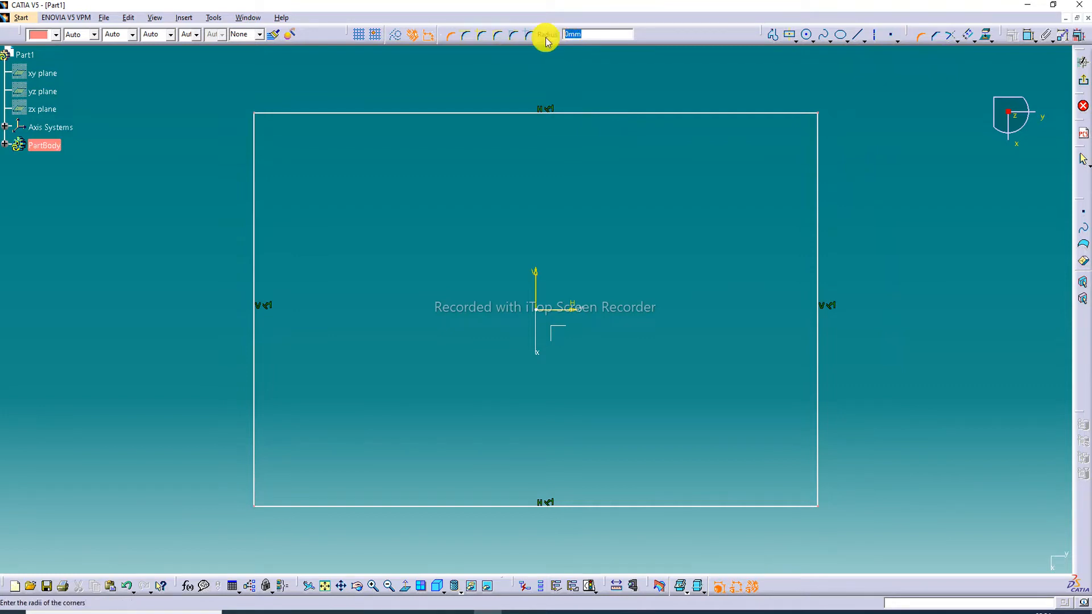
type("22")
key("Return")
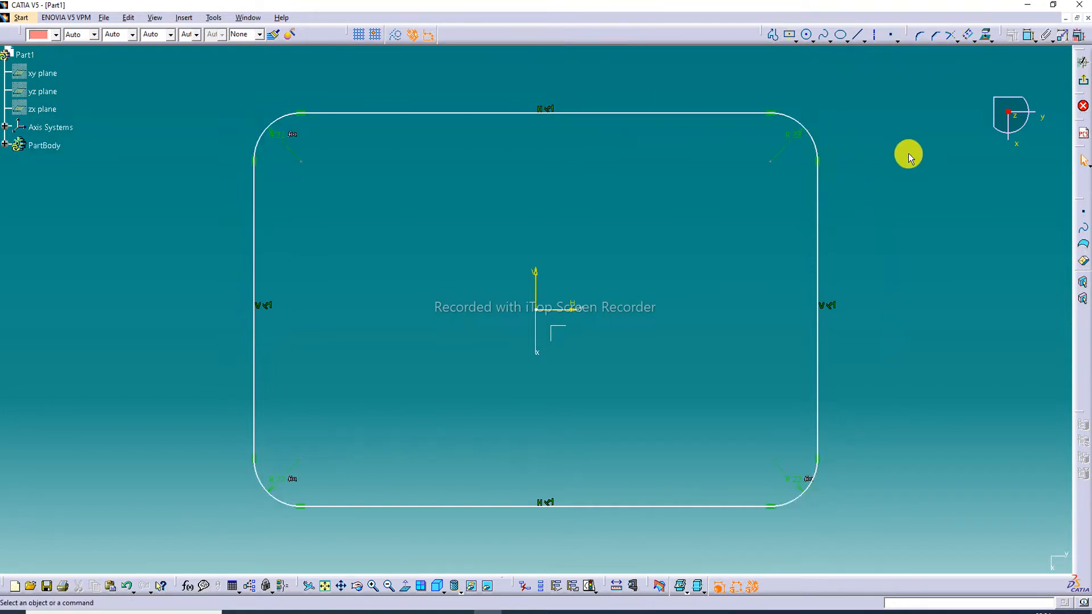
- Dimension the distance between the rectangle's two vertical sides and set it to 260 mm
left_click(1028, 35)
left_click(253, 220)
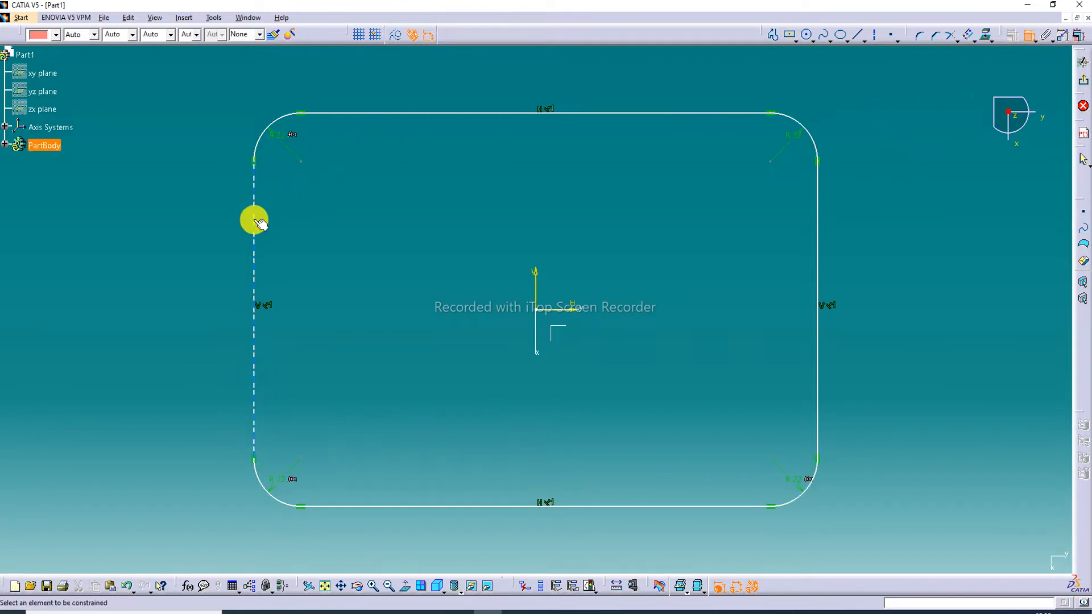
left_click(823, 231)
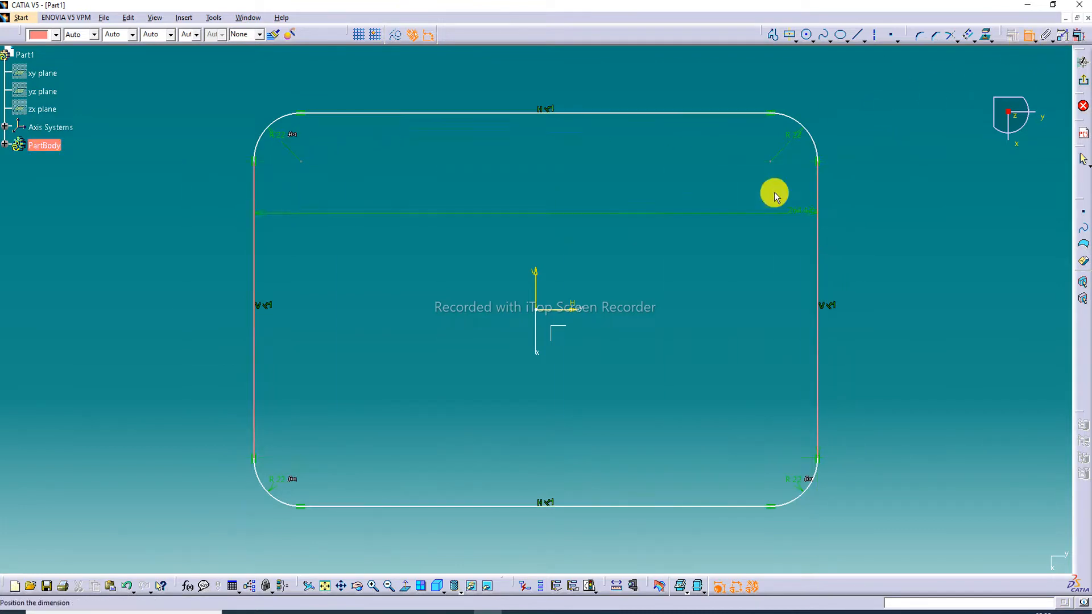
left_click(604, 82)
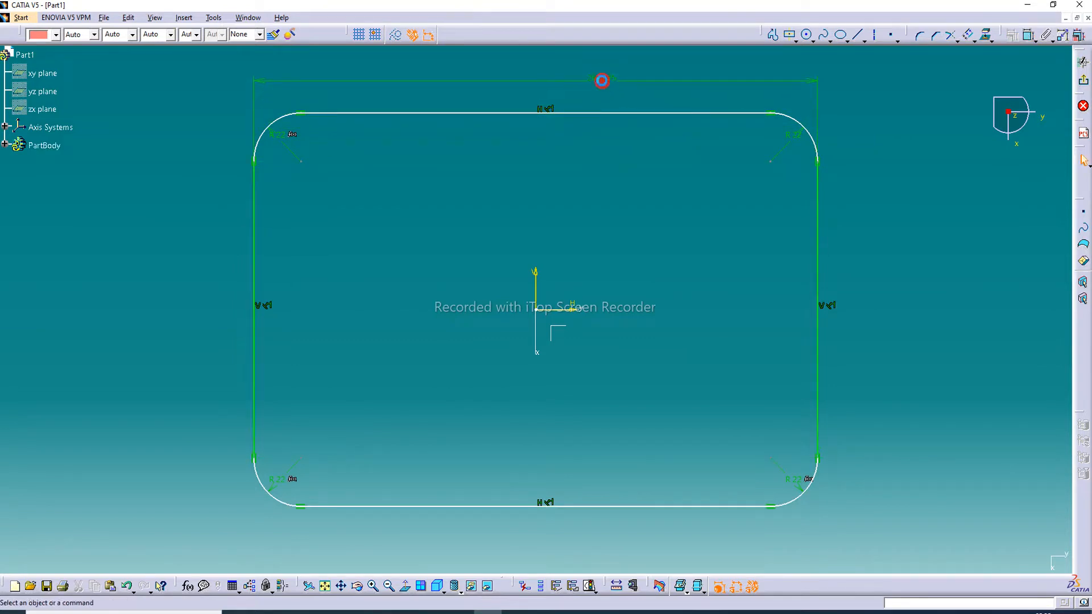
double_click(600, 80)
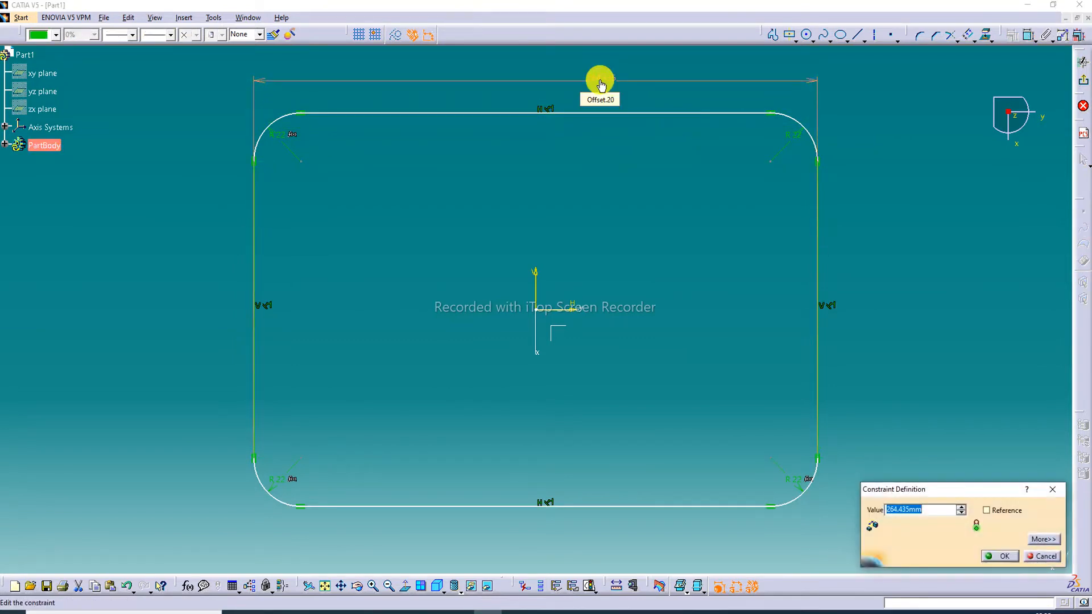
type("260")
key("Return")
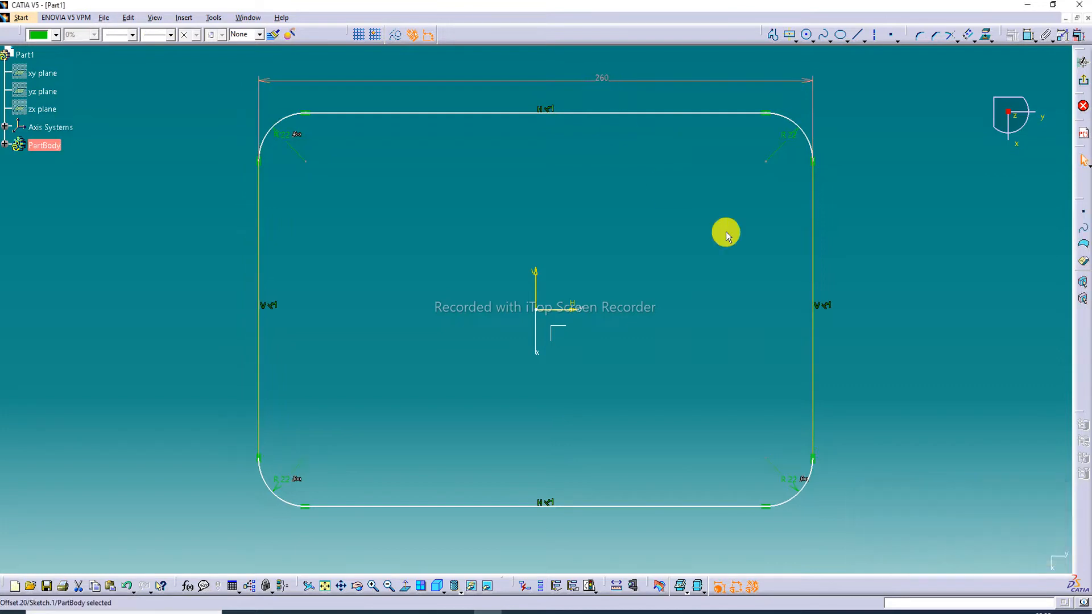
- Dimension the distance between the rectangle's two horizontal sides, set it to 180 mm, and exit the sketch
left_click(1027, 35)
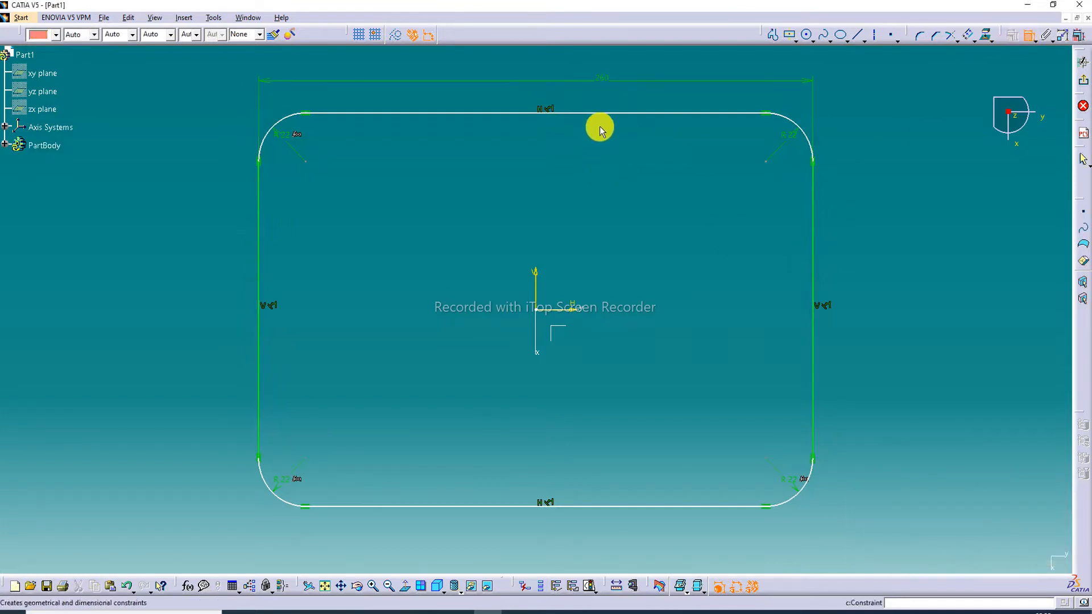
left_click(599, 113)
left_click(629, 508)
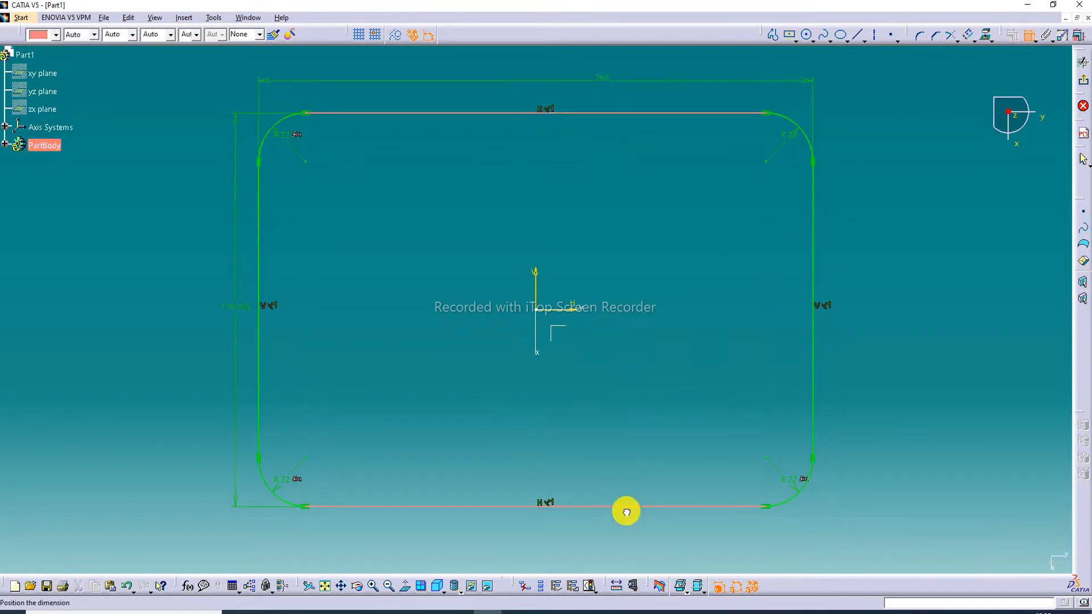
left_click(878, 316)
left_click(879, 316)
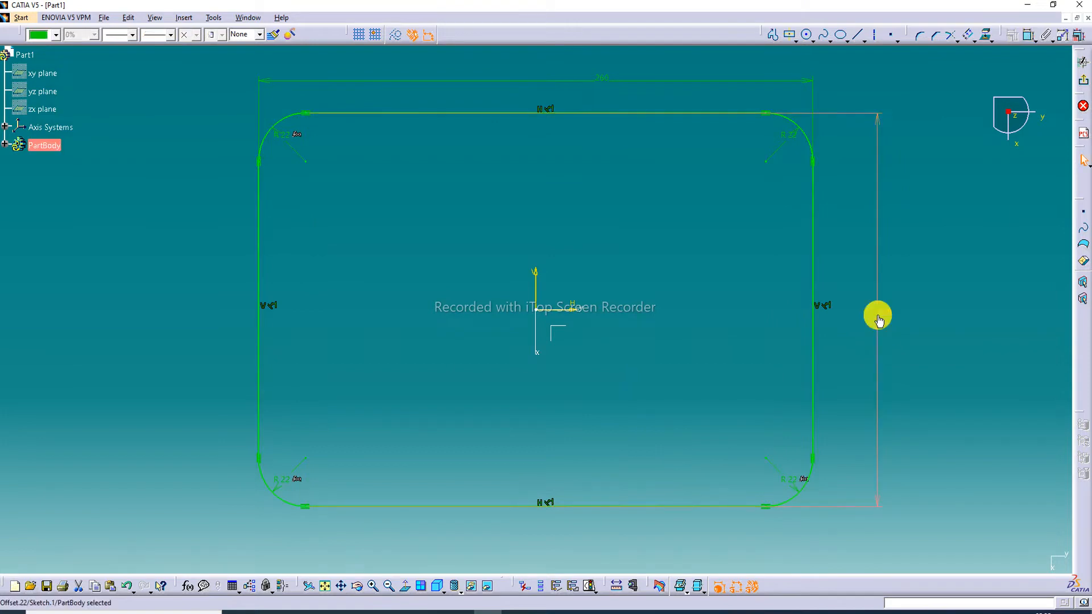
key("Return")
left_click(561, 334)
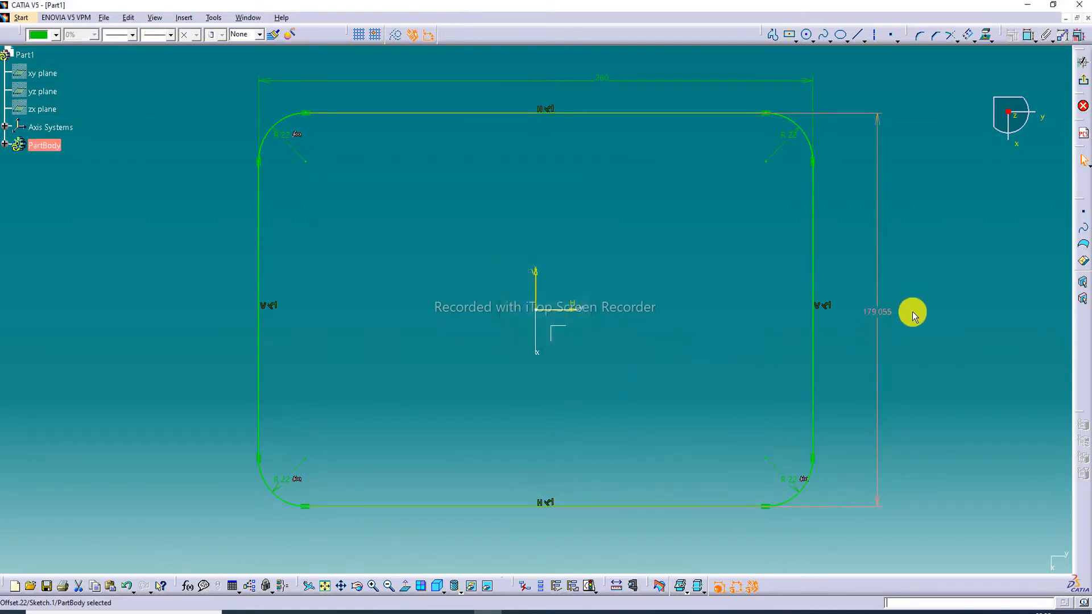
double_click(878, 312)
type("1")
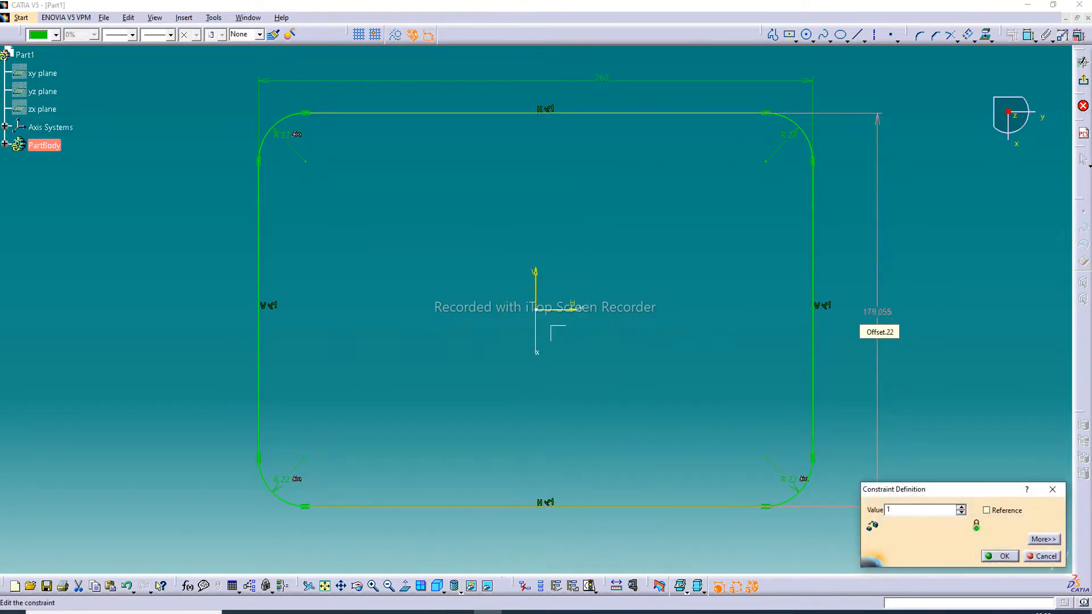
type("80")
key("Return")
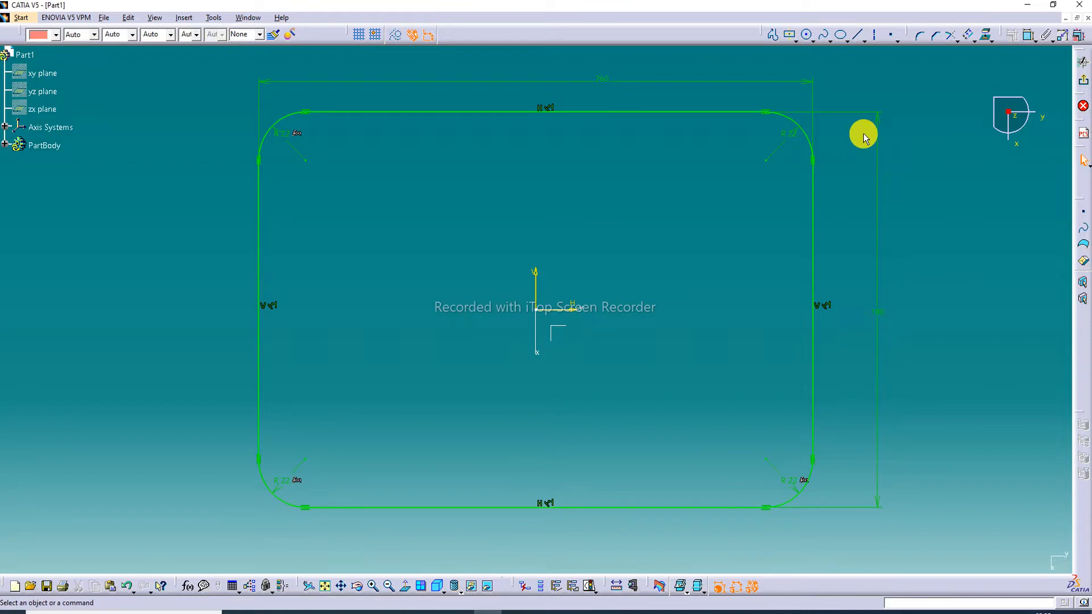
left_click(1084, 82)
left_click(995, 152)
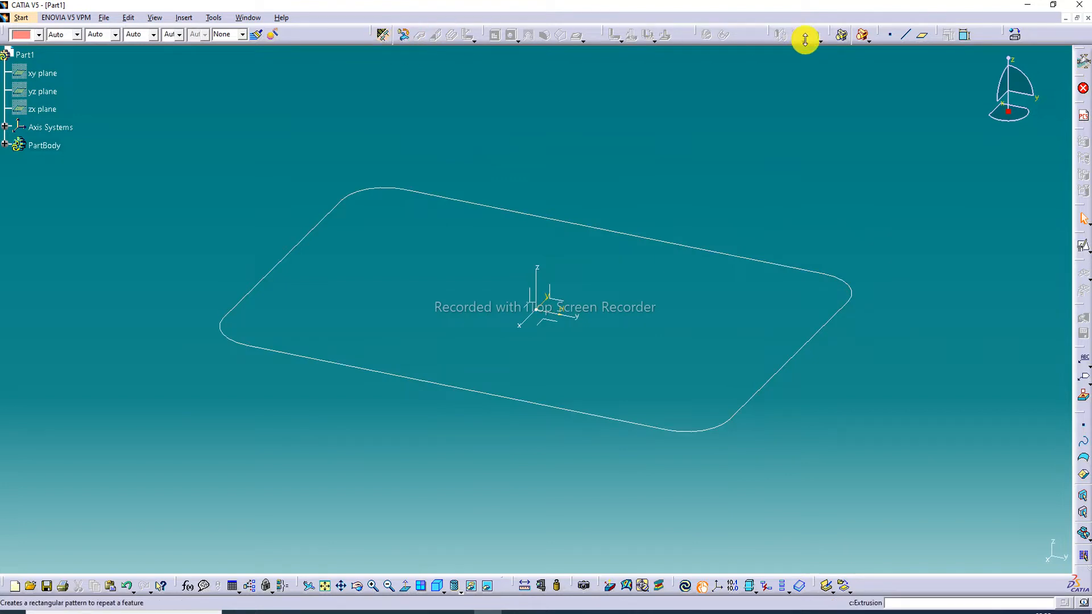
- Define the sheet metal parameters with 1 mm thickness and 4 mm bend radius, and create a wall from the rounded rectangle with inverted material side
left_click(383, 35)
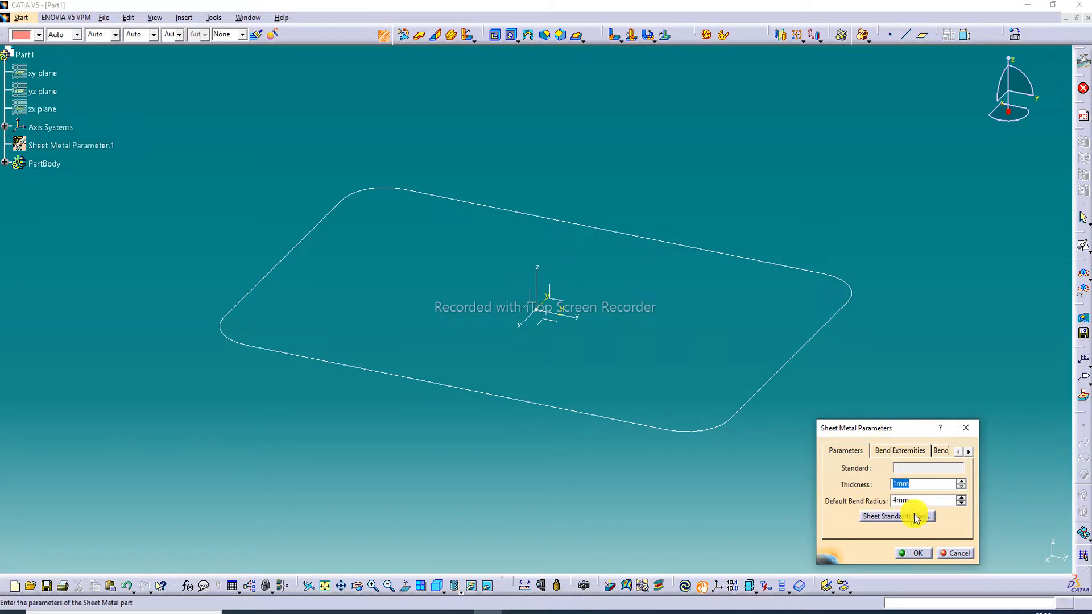
left_click(913, 552)
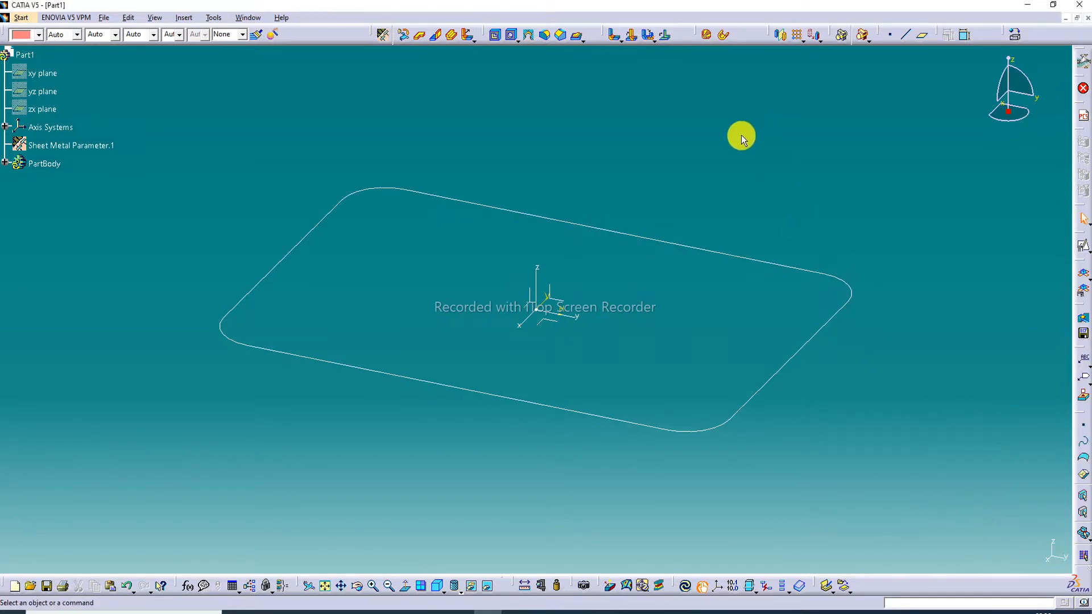
left_click(421, 39)
left_click(675, 244)
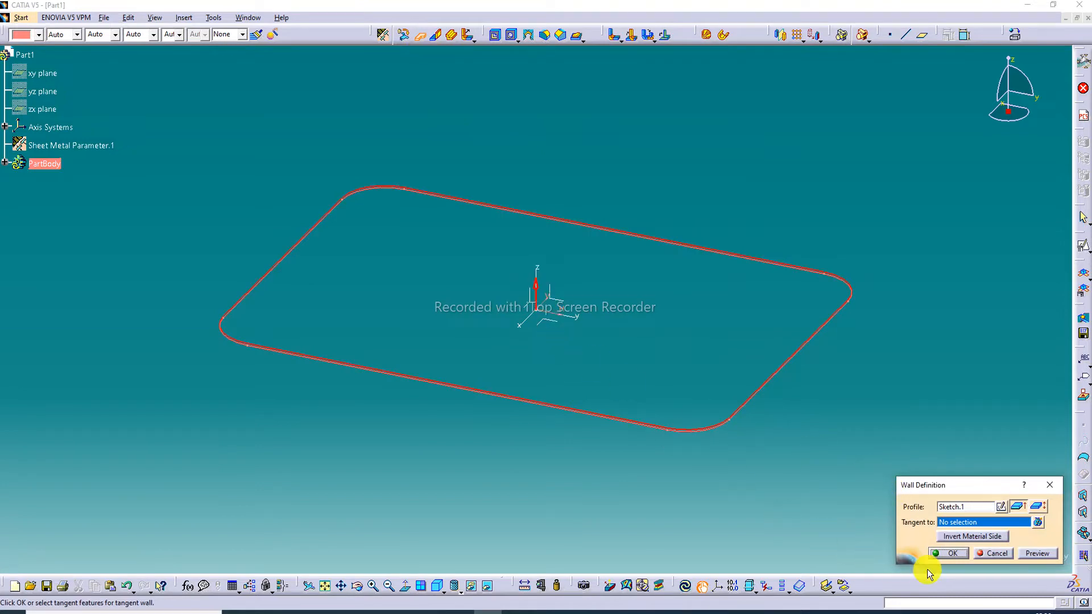
left_click(983, 538)
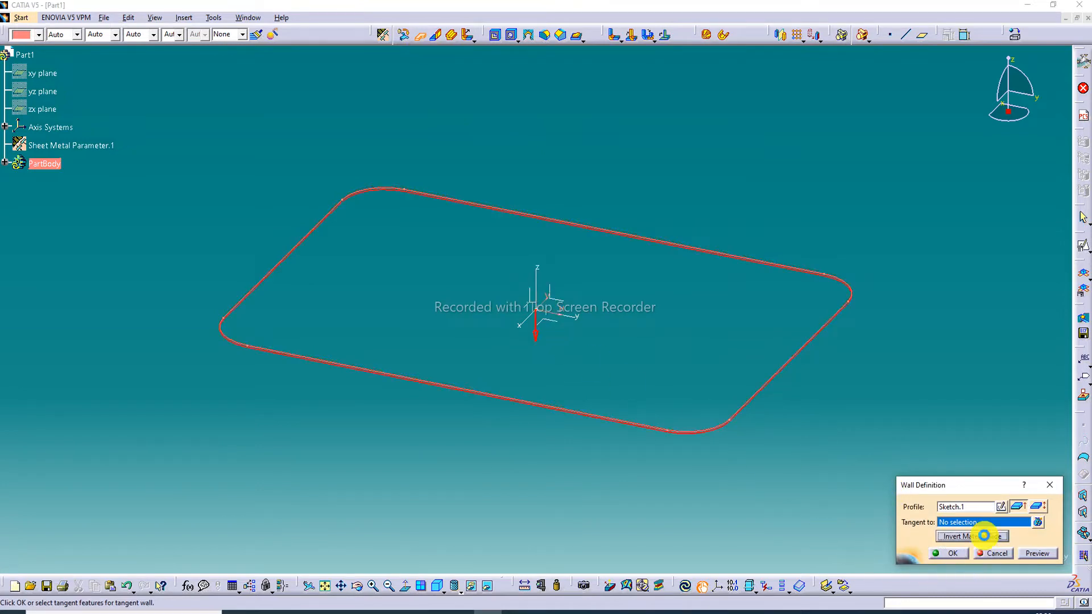
left_click(949, 554)
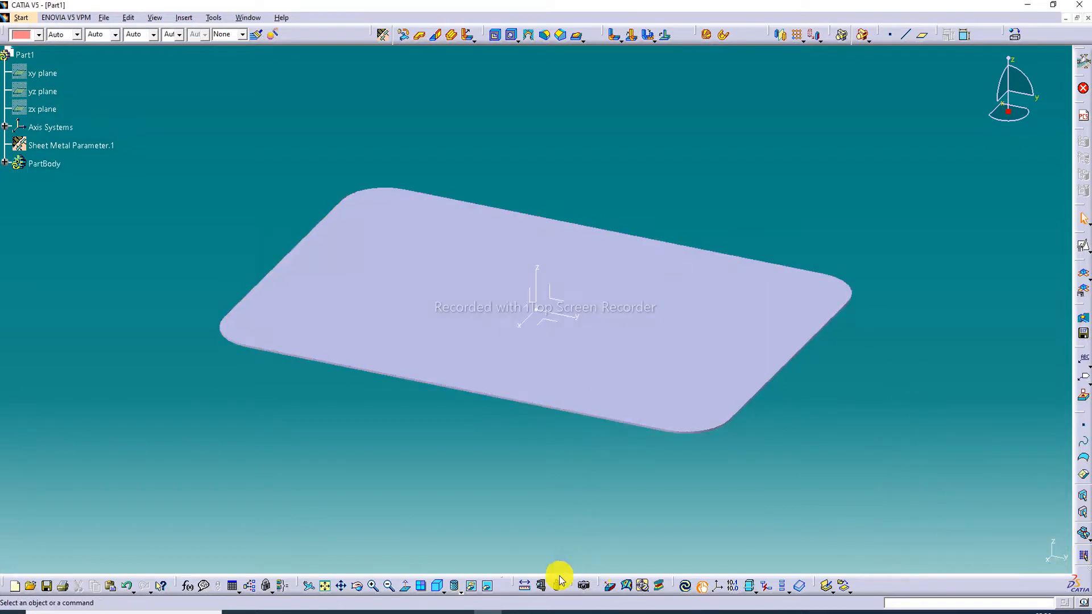
- Display the model shaded with edges but without smooth edges, and hide the absolute axis system
left_click(460, 590)
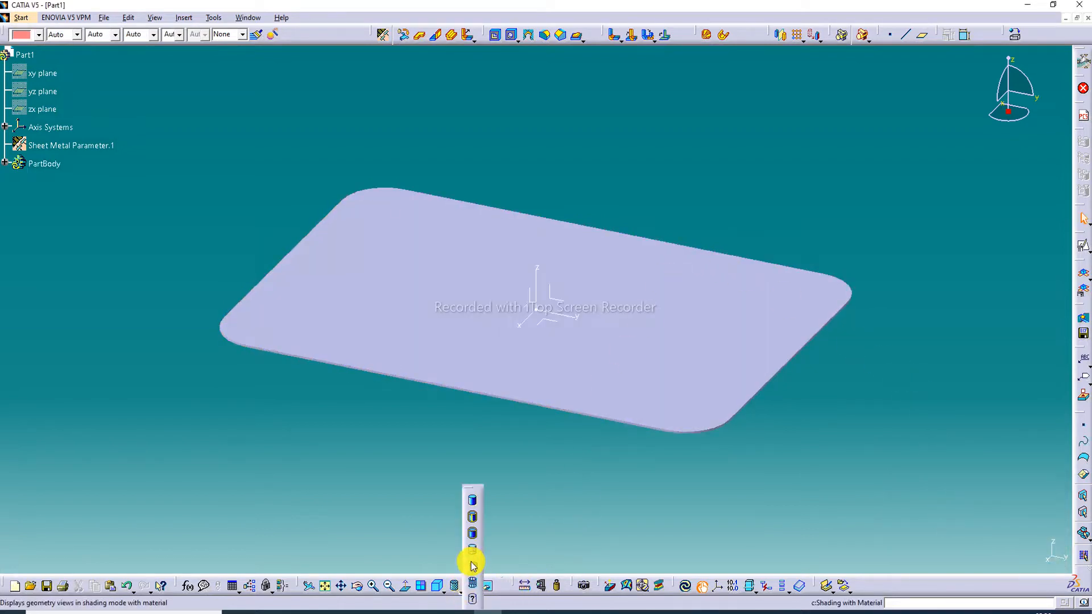
left_click(473, 534)
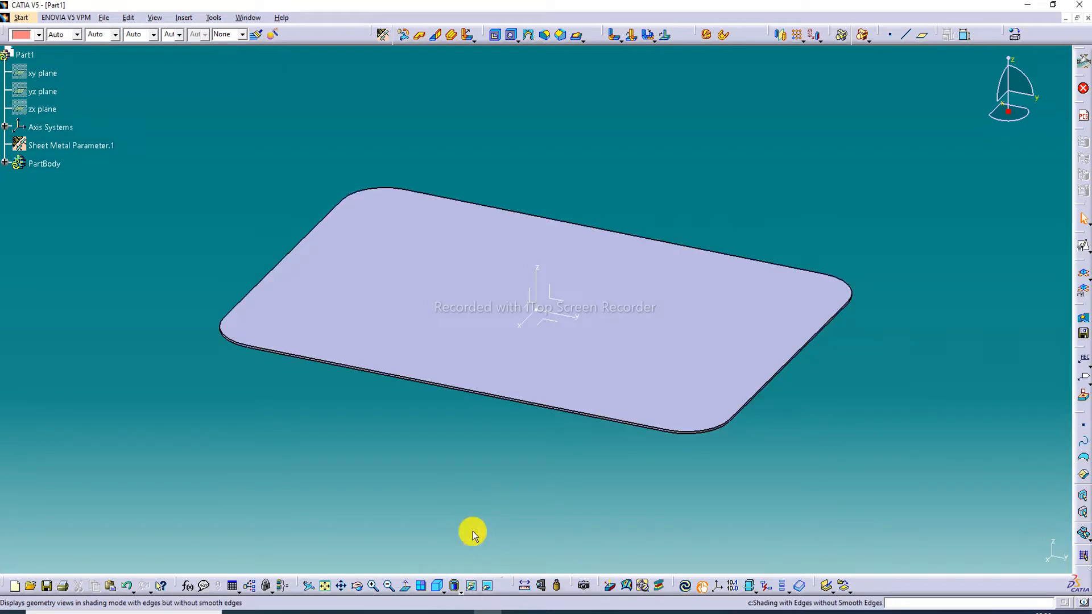
middle_click_drag(422, 342, 447, 334, "ctrl")
left_click(540, 288)
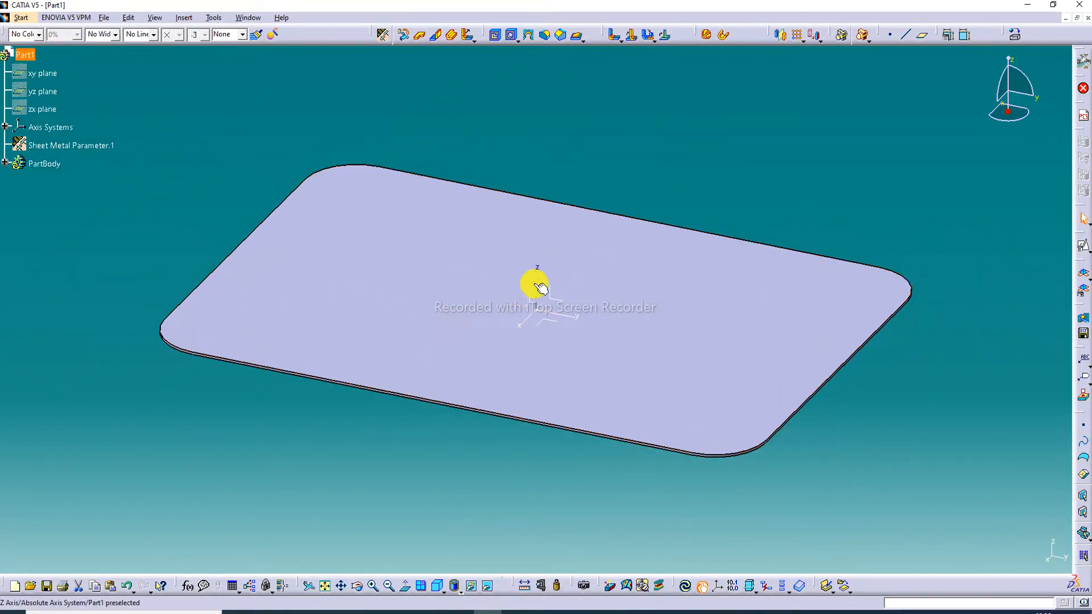
right_click(541, 288)
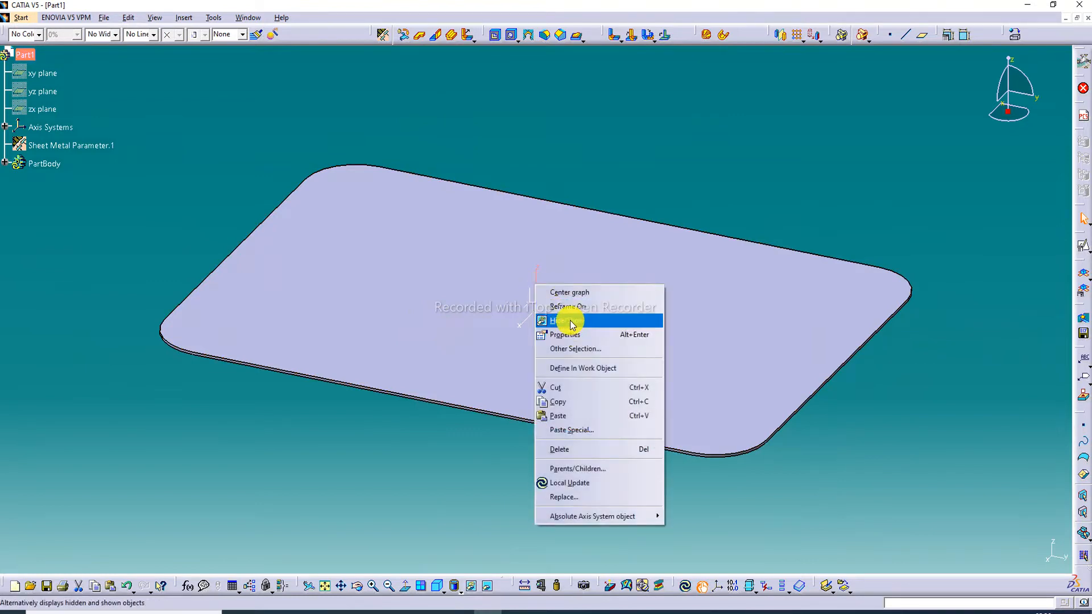
left_click(565, 317)
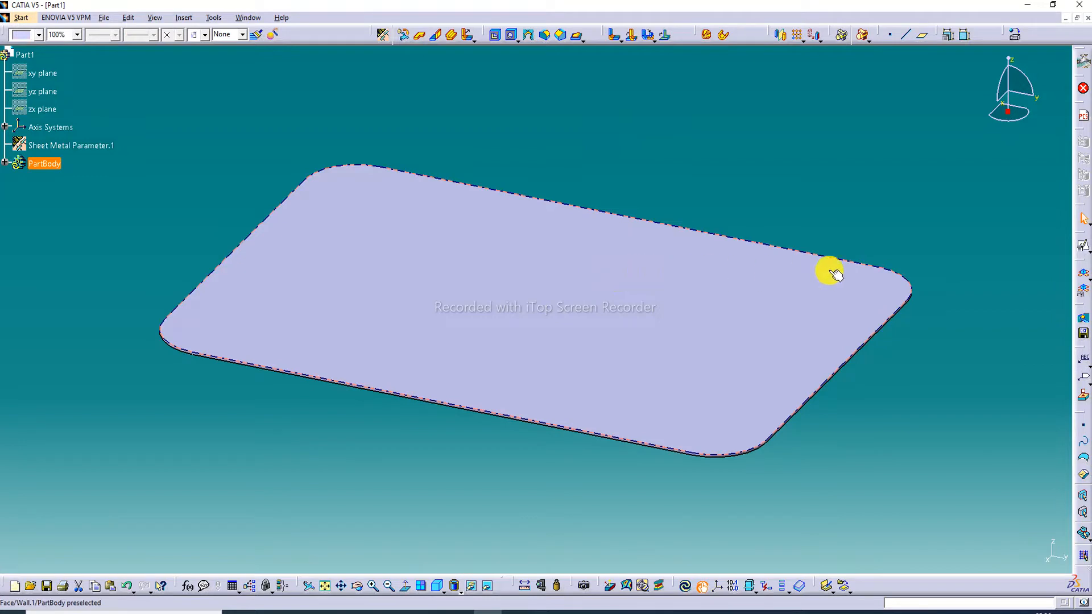
- Create a positioned sketch on the wall's upper face with the V direction reversed and the axes swapped
left_click(1087, 250)
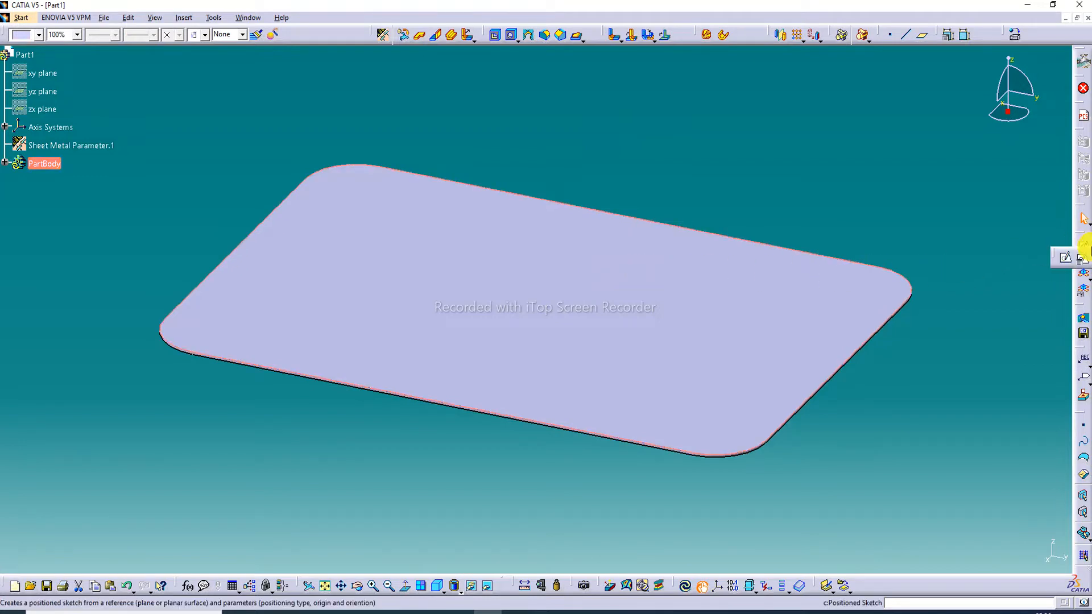
left_click(1084, 260)
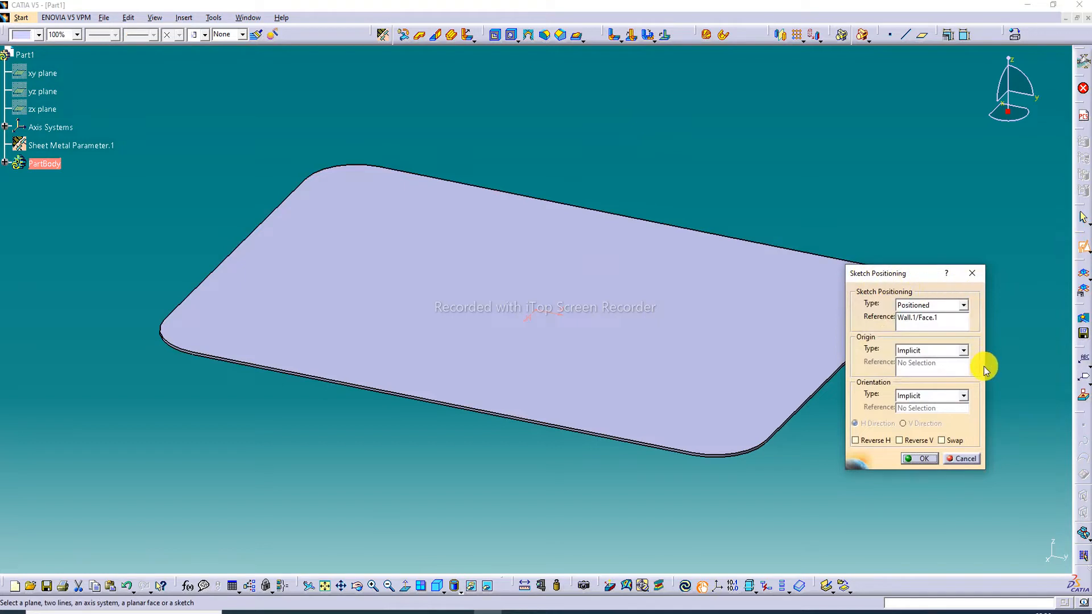
left_click_drag(986, 356, 1005, 360)
left_click_drag(1047, 360, 1049, 360)
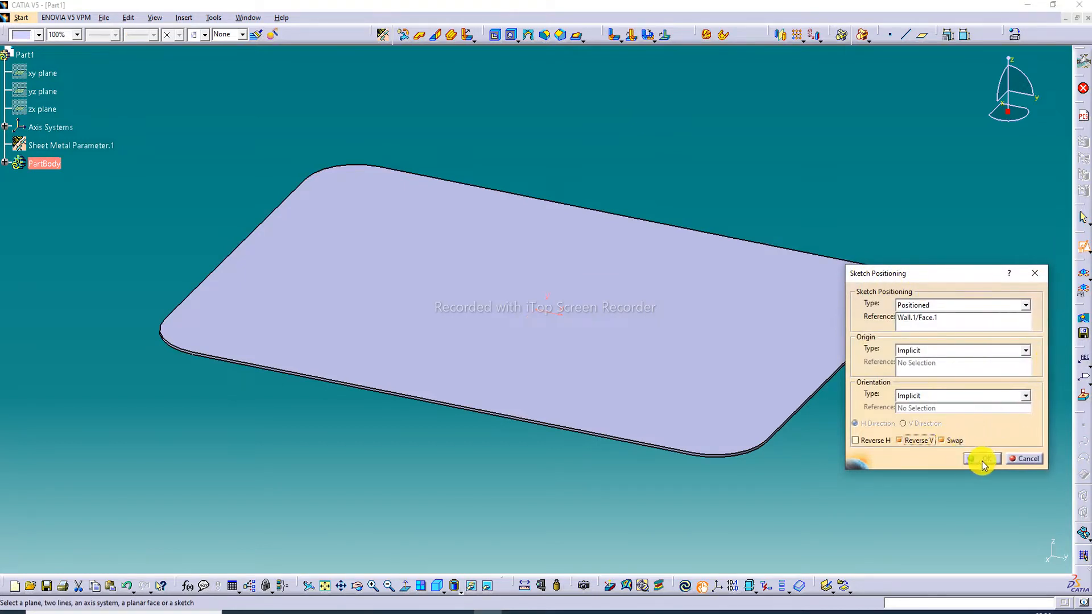
left_click(981, 459)
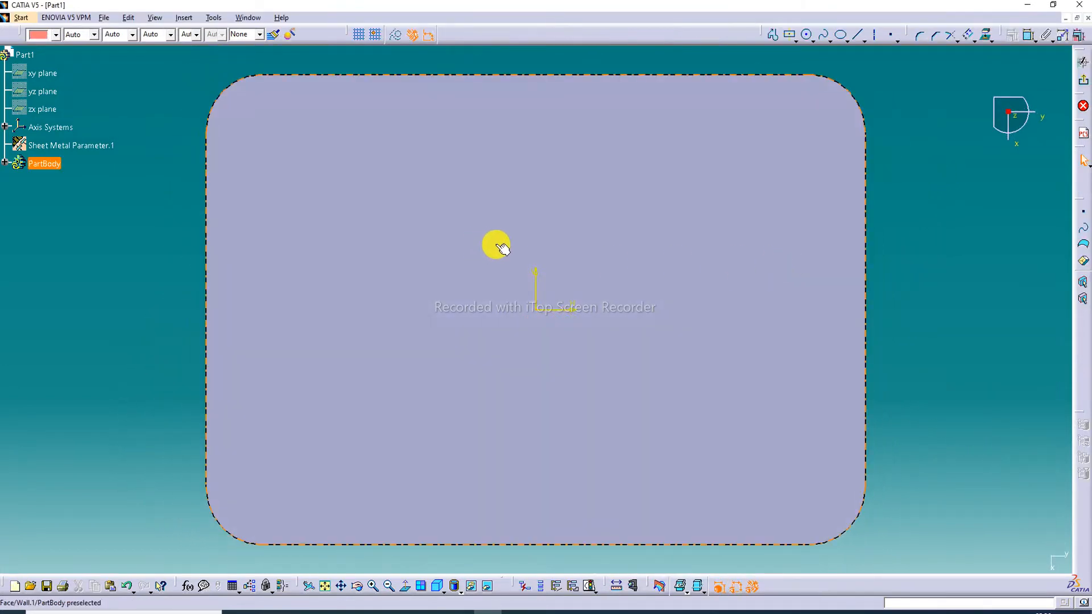
- Offset the wall face's outline inward, set the offset to -12 mm, and exit the sketch
mouse_move(495, 243)
middle_mouse_down()
mouse_move(536, 258)
mouse_move(538, 244)
mouse_move(554, 273)
middle_mouse_up()
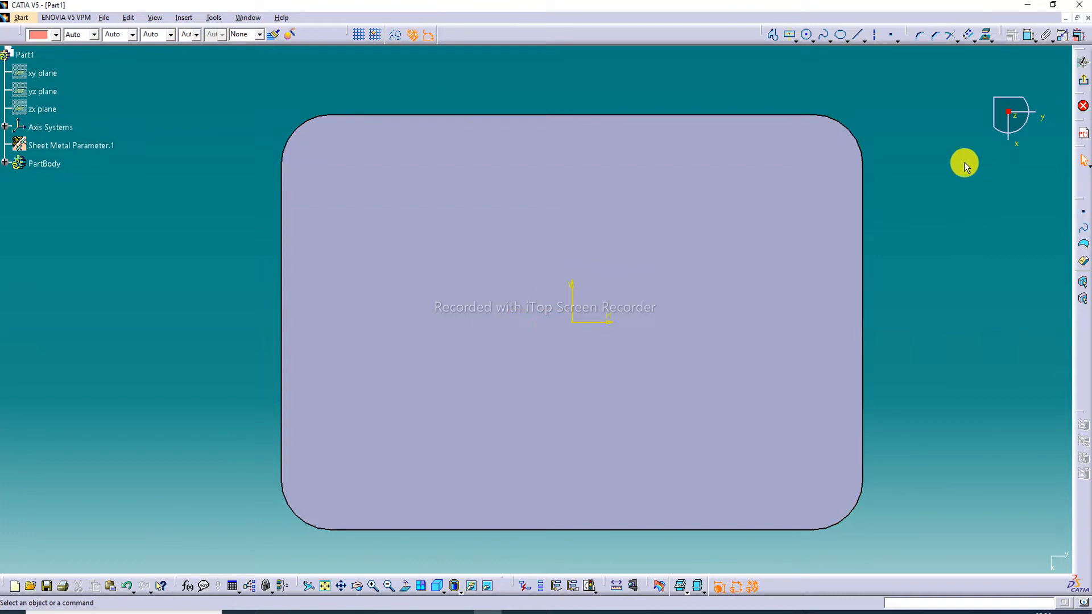
left_click(972, 34)
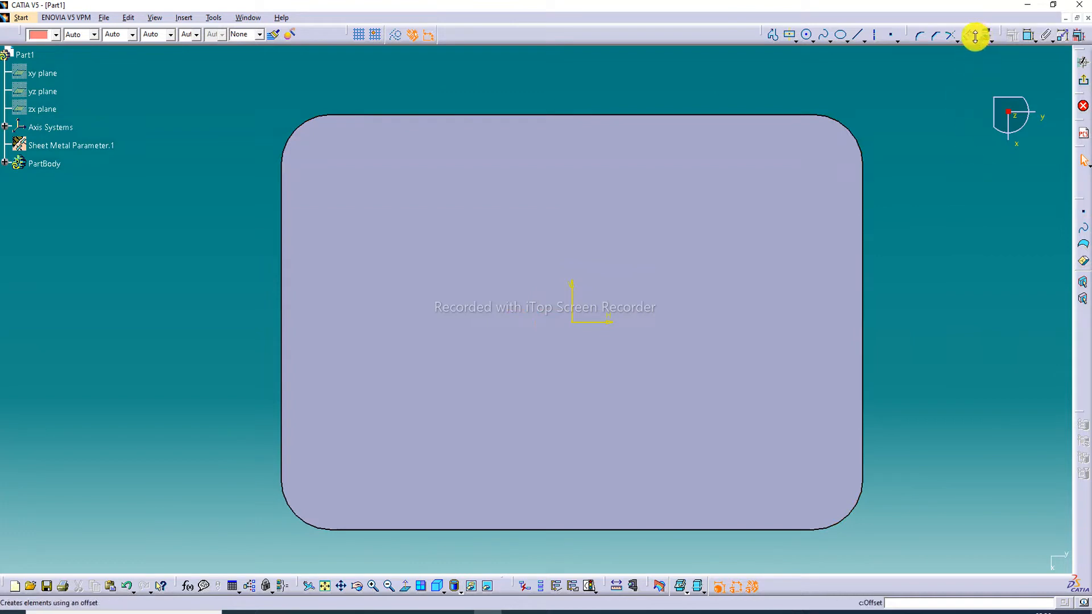
left_click(975, 38)
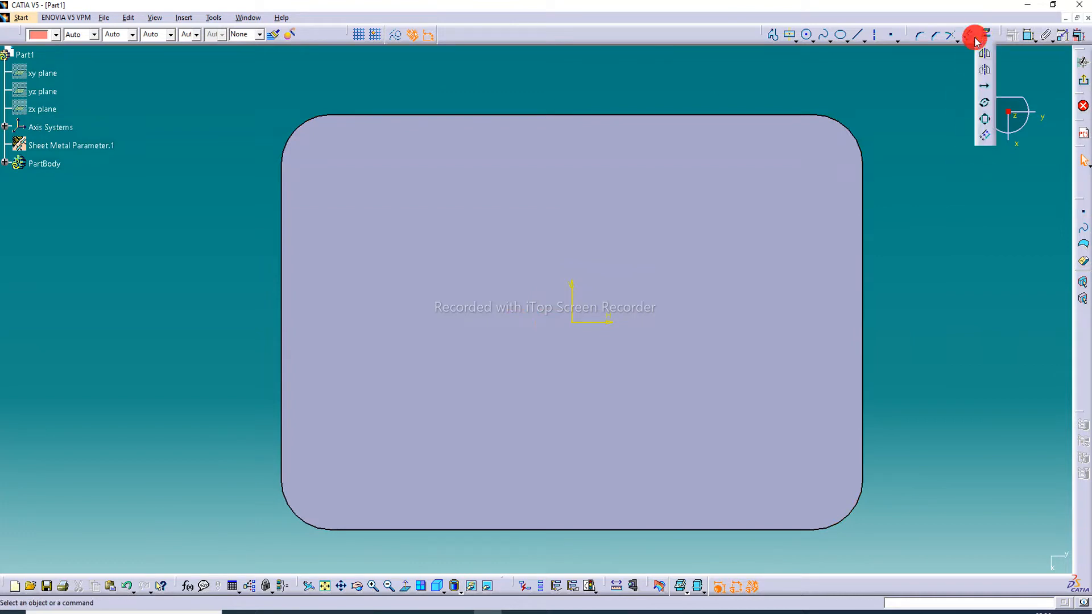
left_click(986, 139)
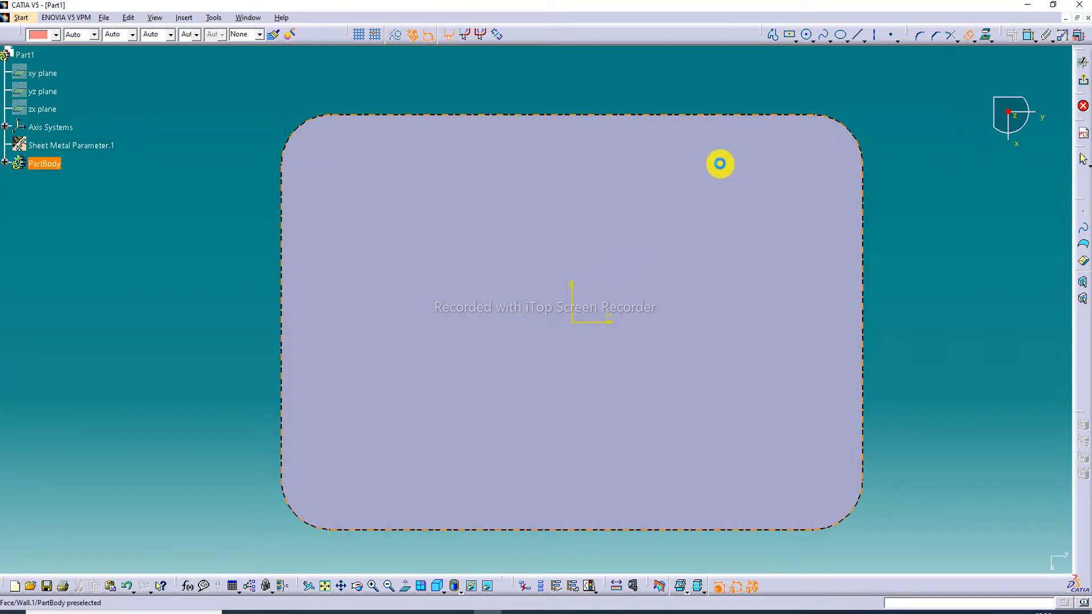
left_click(609, 142)
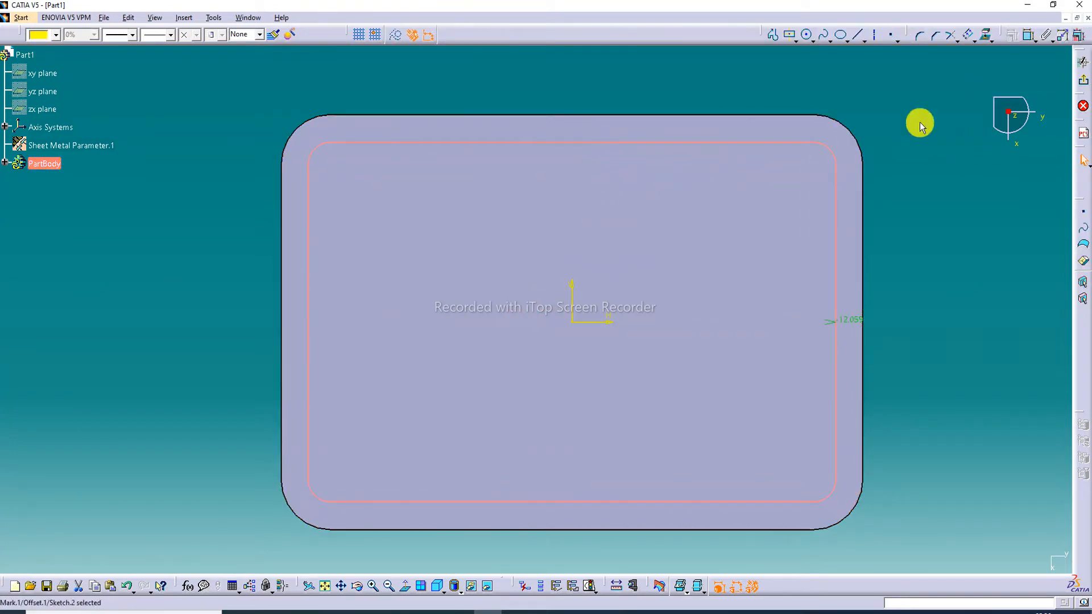
double_click(842, 320)
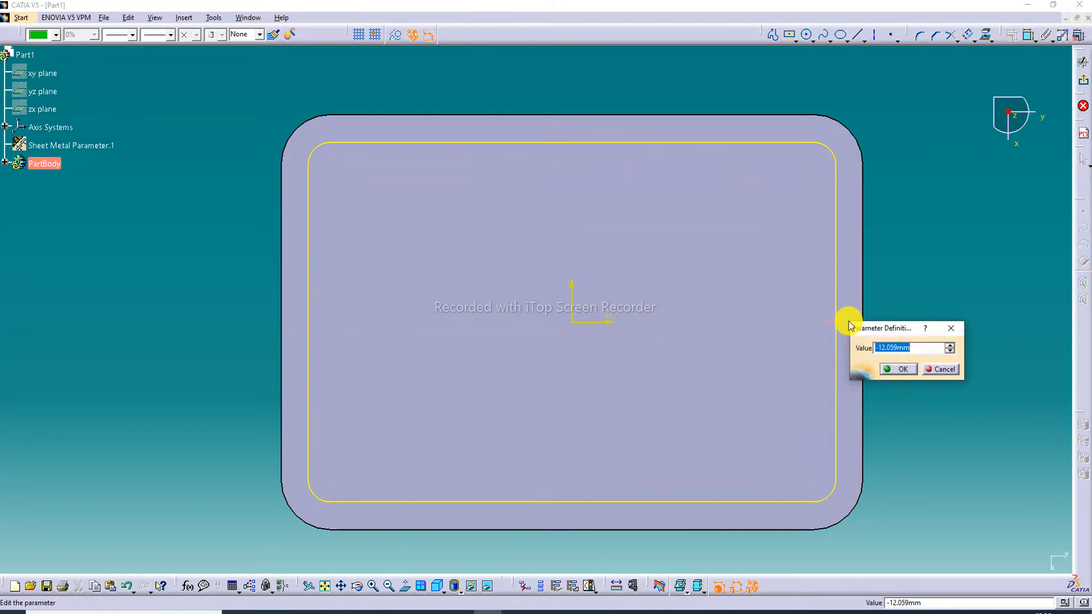
type("-12")
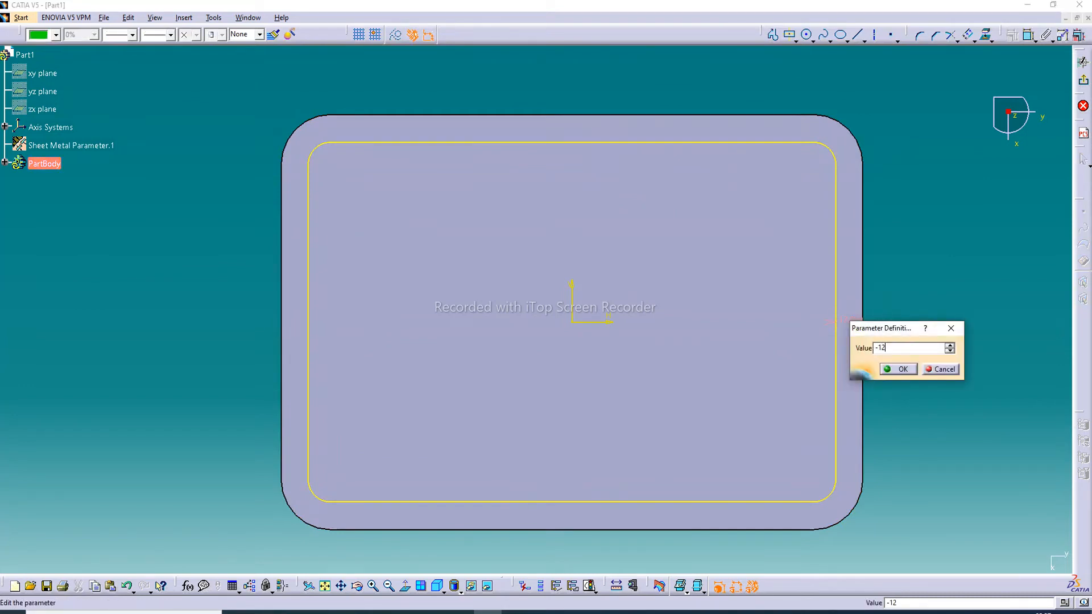
key("Return")
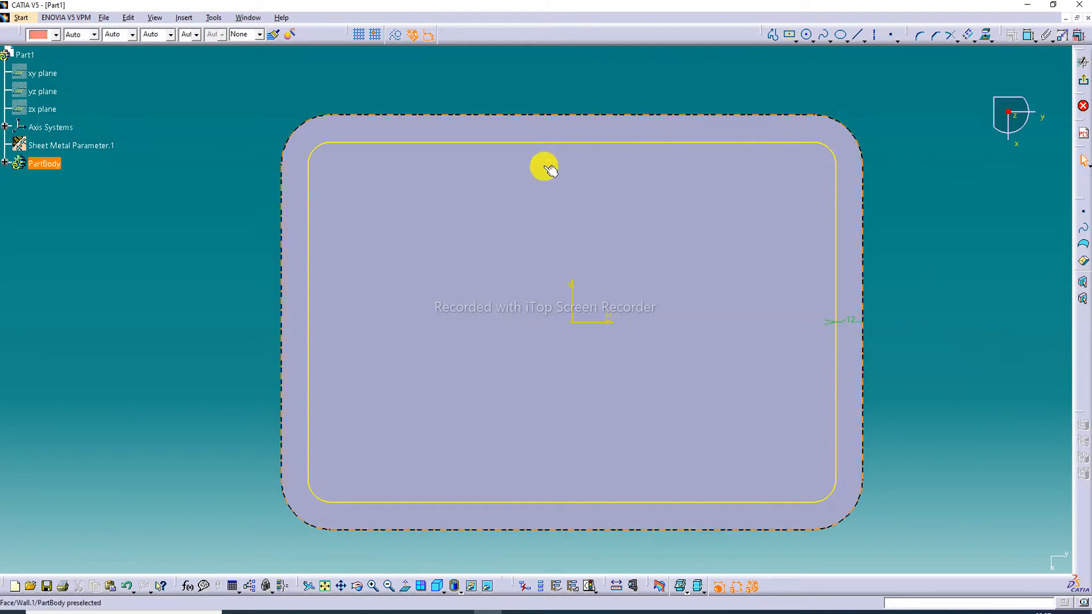
left_click(1081, 84)
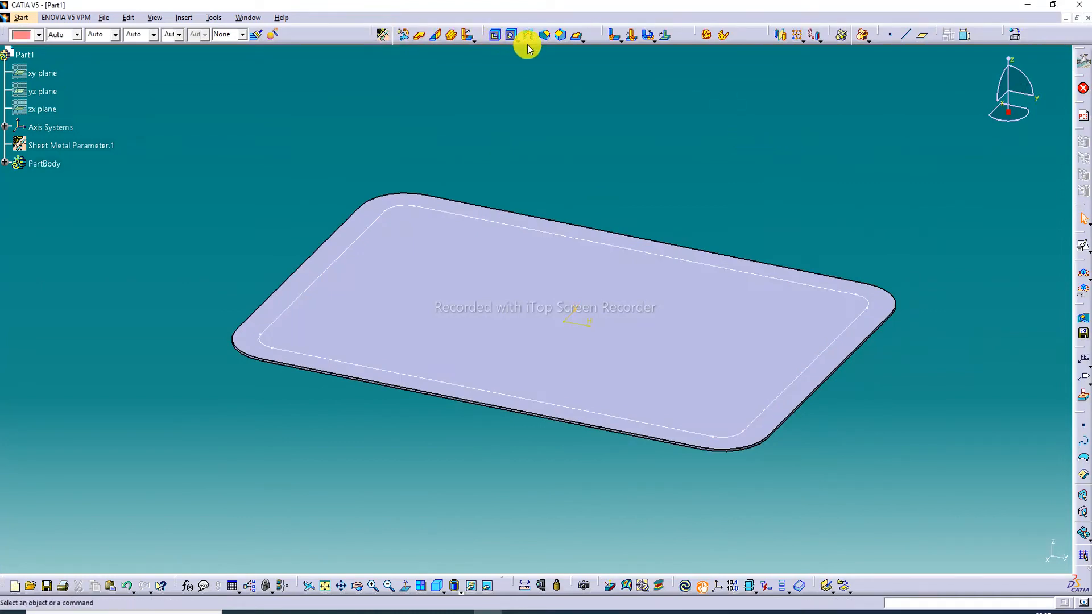
- Start a Surface Stamp using the inner offset outline as its profile, with a height of 160 mm
left_click(582, 38)
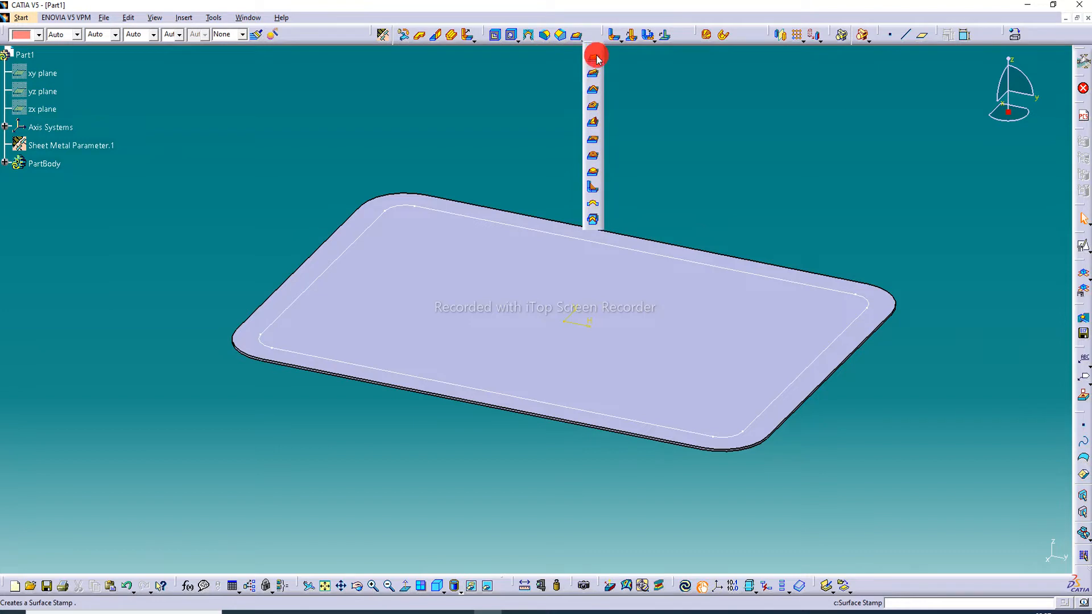
left_click(595, 58)
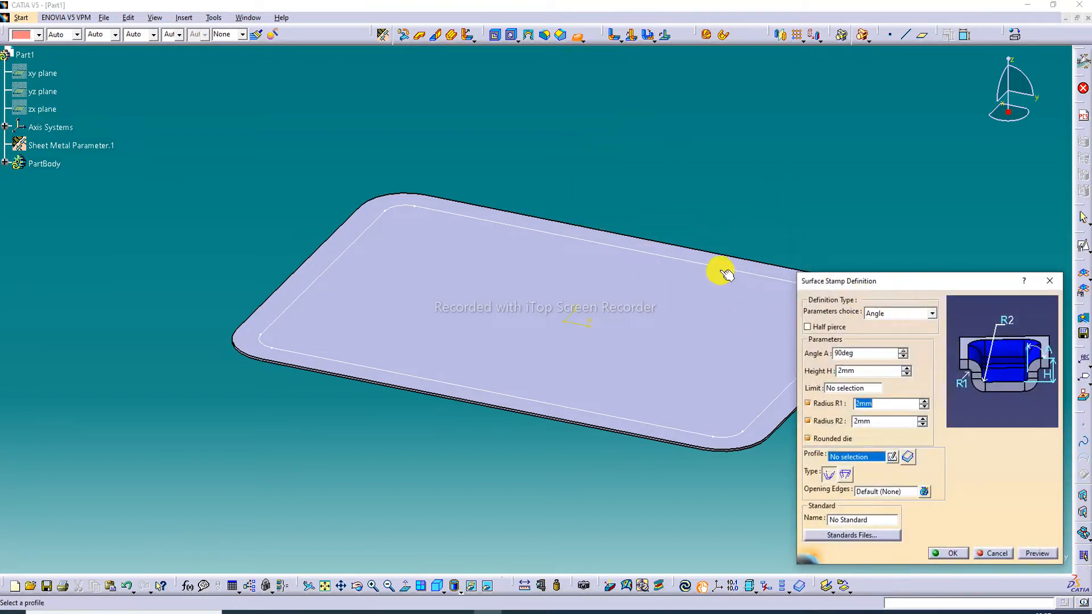
left_click(709, 262)
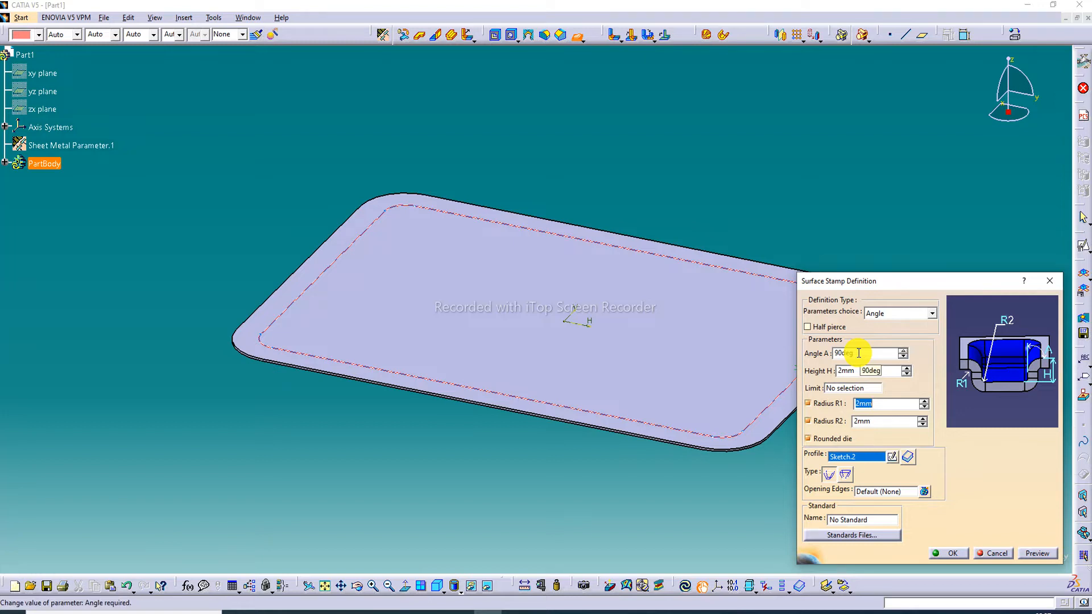
left_click(852, 371)
left_click_drag(859, 371, 819, 375)
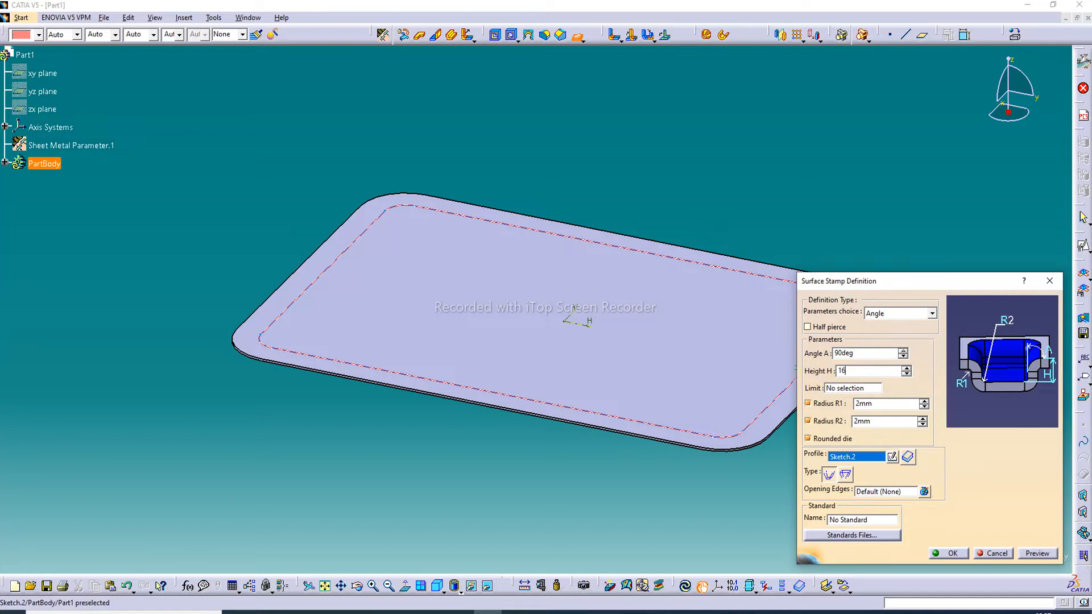
left_click(890, 404)
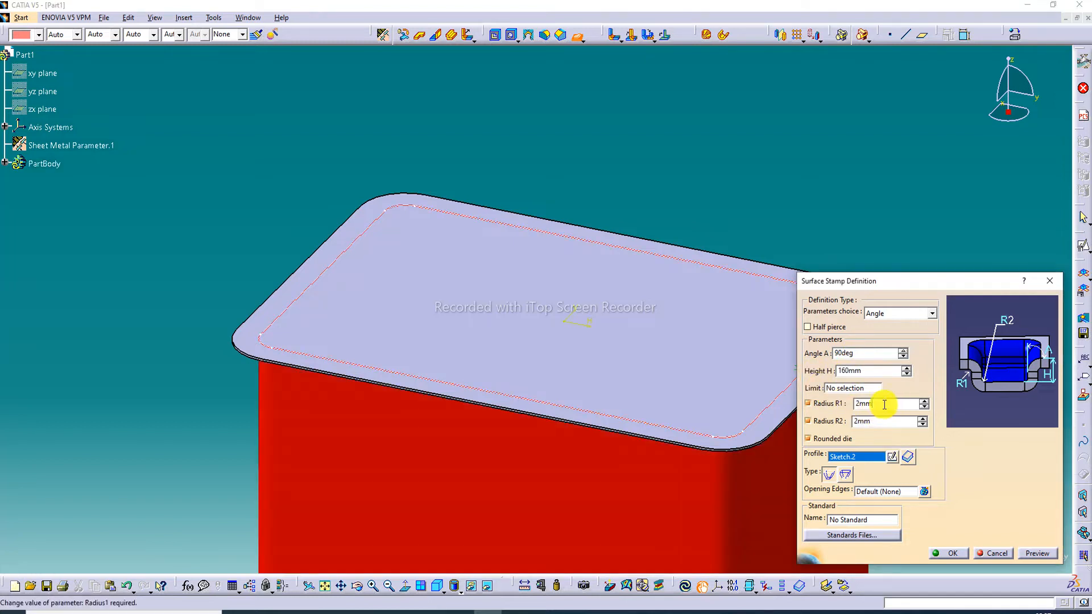
middle_click_drag(686, 421, 591, 272)
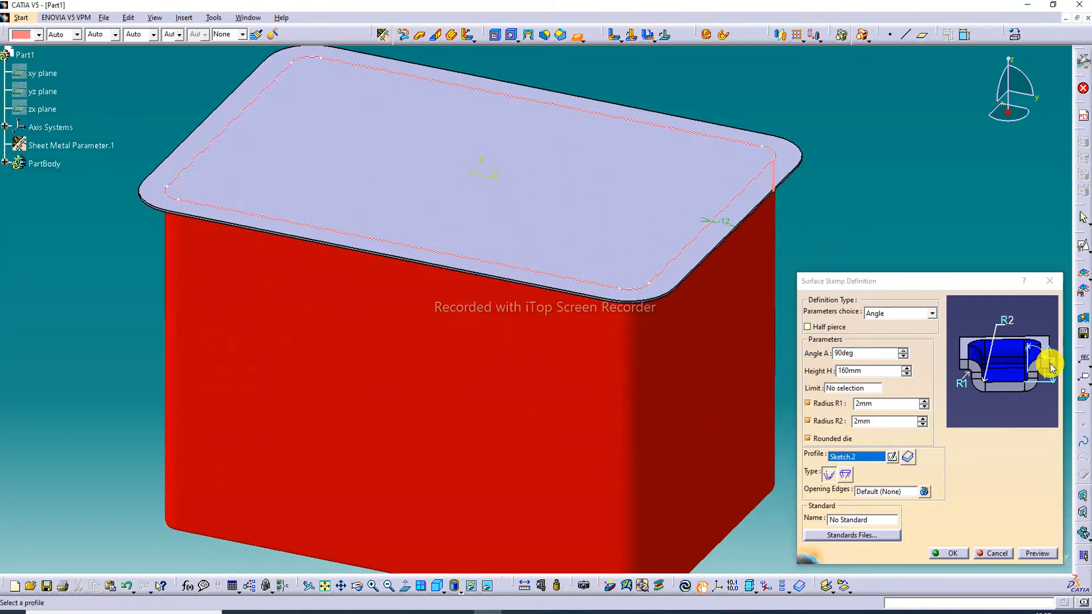
- Set the stamp's height to 140 mm, radius R1 to 6 mm and radius R2 to 8 mm, and create it
double_click(852, 368)
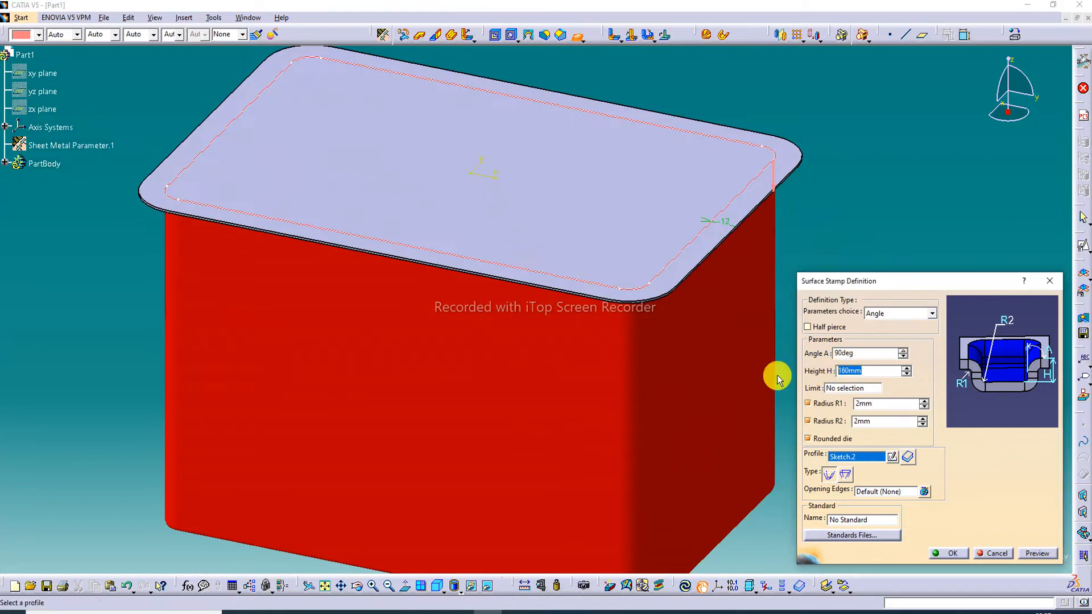
type("140")
key("Return")
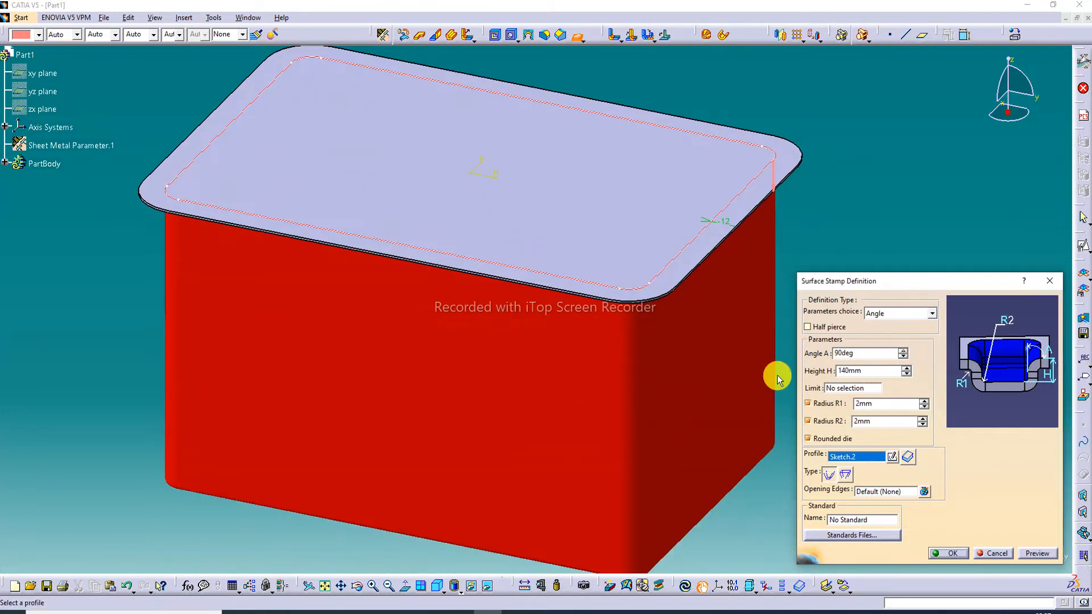
double_click(878, 402)
left_click(819, 405)
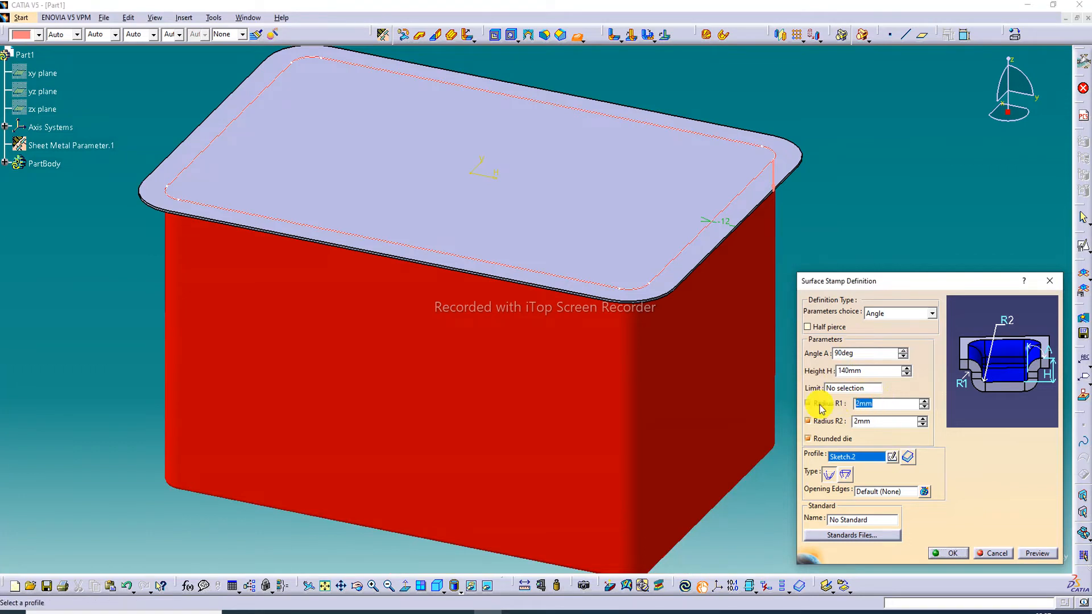
double_click(878, 423)
left_click(832, 423)
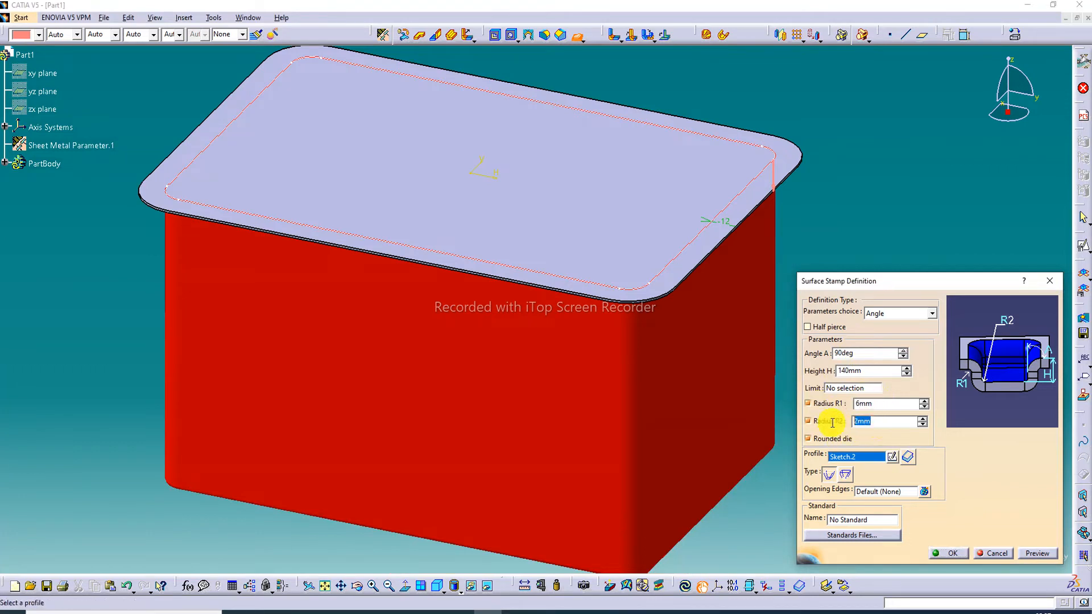
type("8")
left_click(1029, 556)
left_click(953, 553)
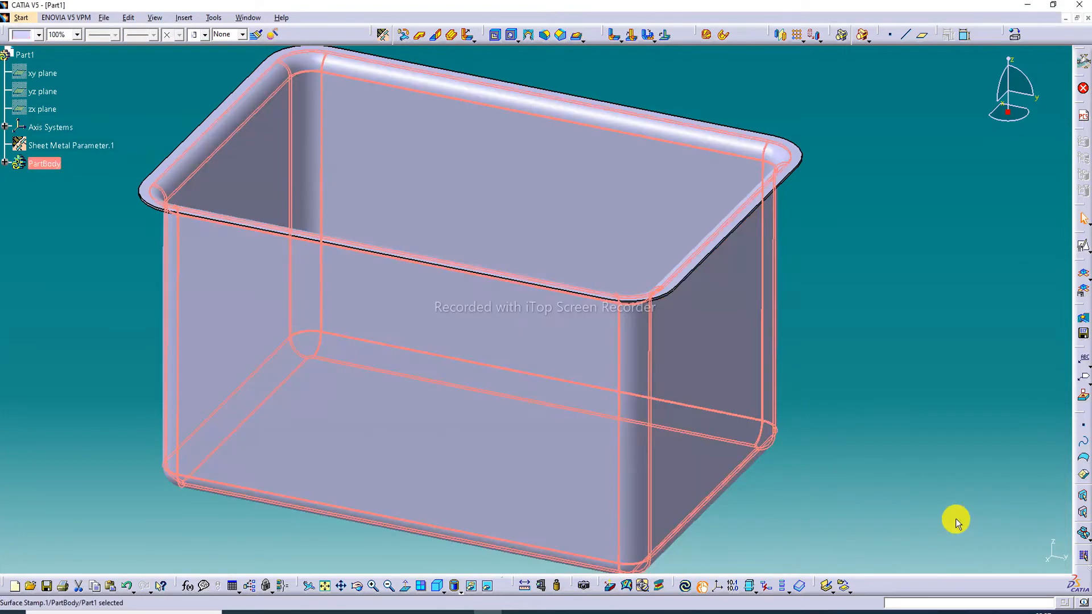
left_click(914, 476)
middle_click_drag(441, 209, 519, 153)
middle_click_drag(408, 478, 408, 251)
middle_click_drag(640, 144, 591, 318)
middle_click_drag(571, 218, 572, 323)
scroll(571, 315, "up", 1)
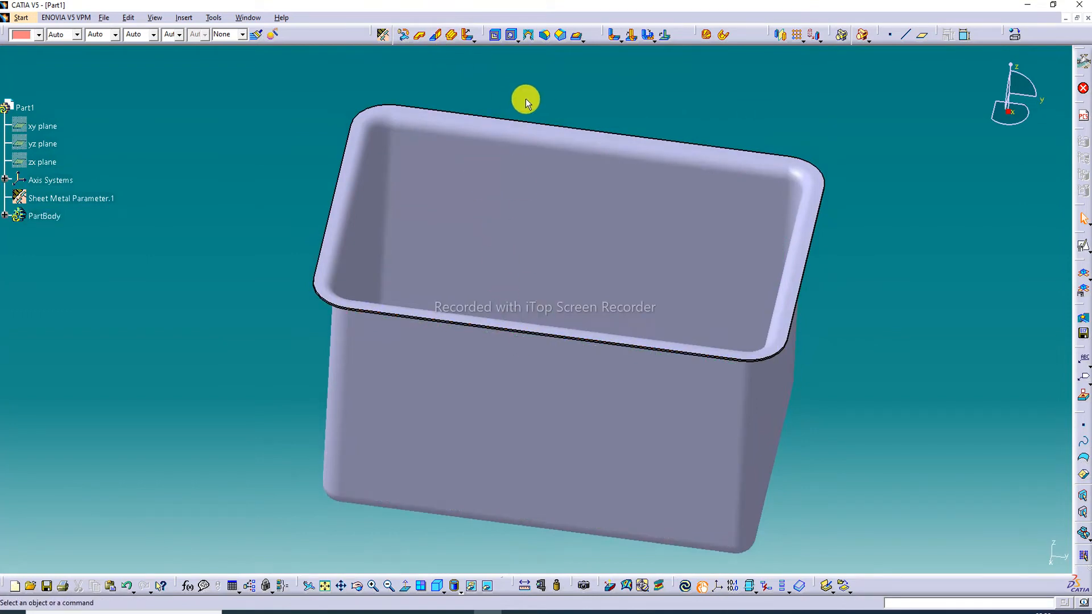
- Start a Tear Drop flange with a length of 2 mm and a radius of 2 mm
left_click(470, 36)
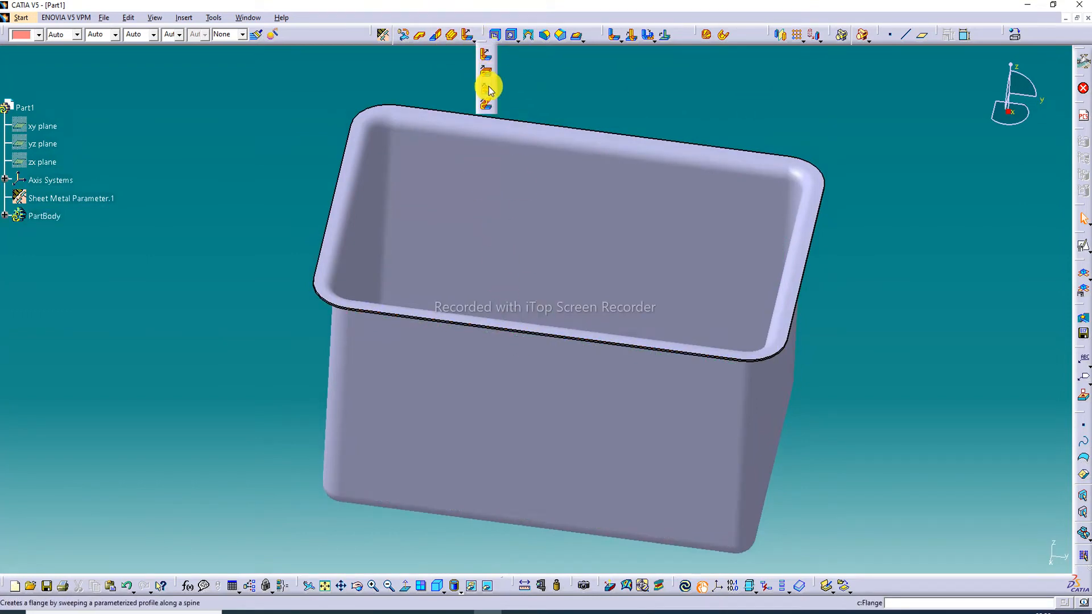
left_click(487, 87)
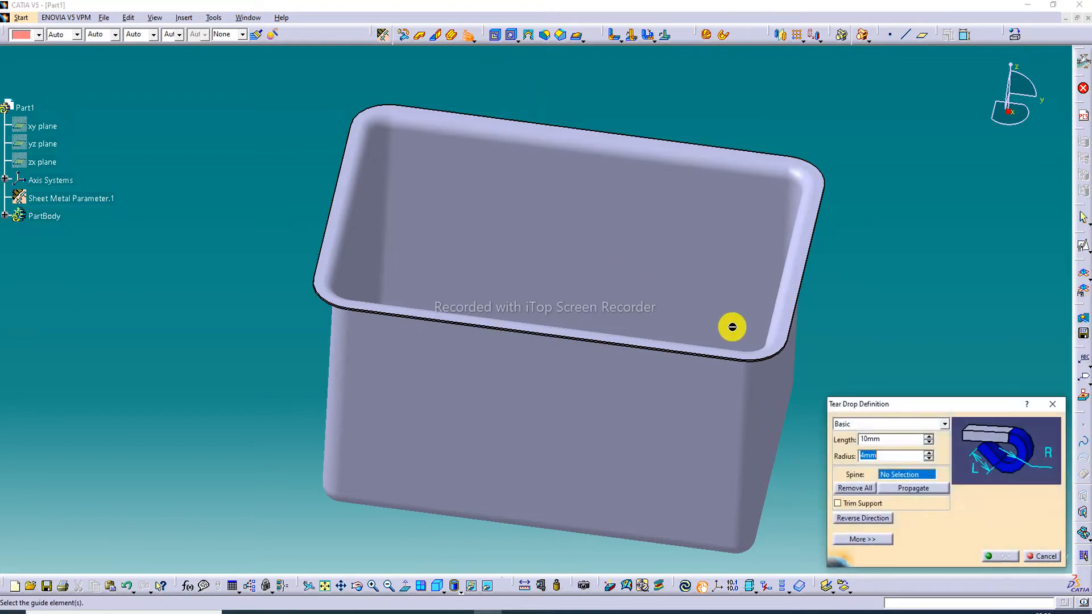
left_click(883, 440)
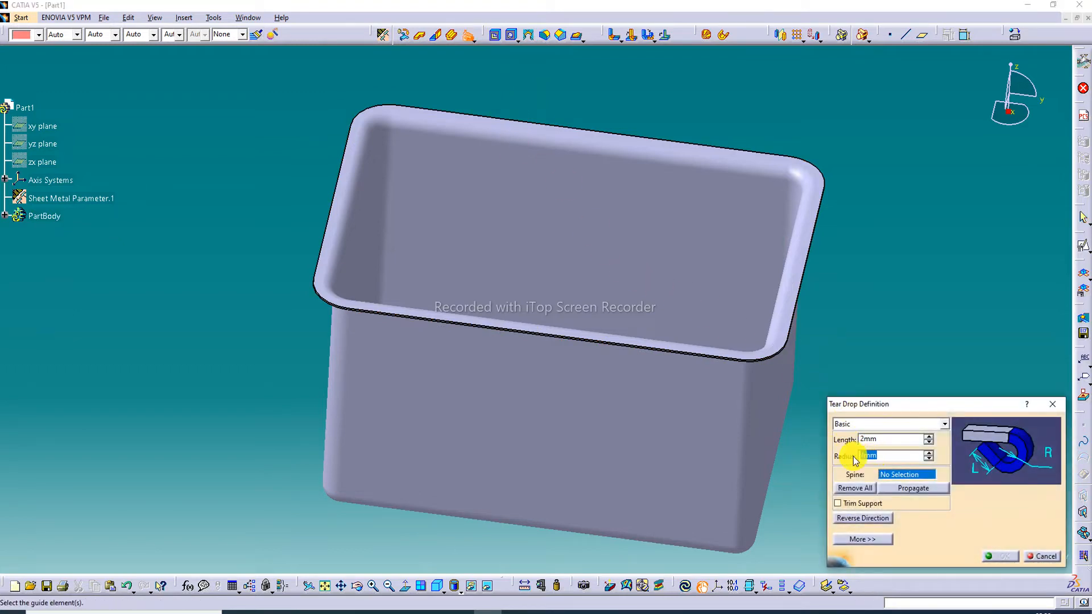
type("2")
- Use all eight outer edges of the box's rim, straight sides and rounded corners, as the tear drop's spine and create it
middle_click_drag(677, 341, 663, 309)
left_click(682, 363)
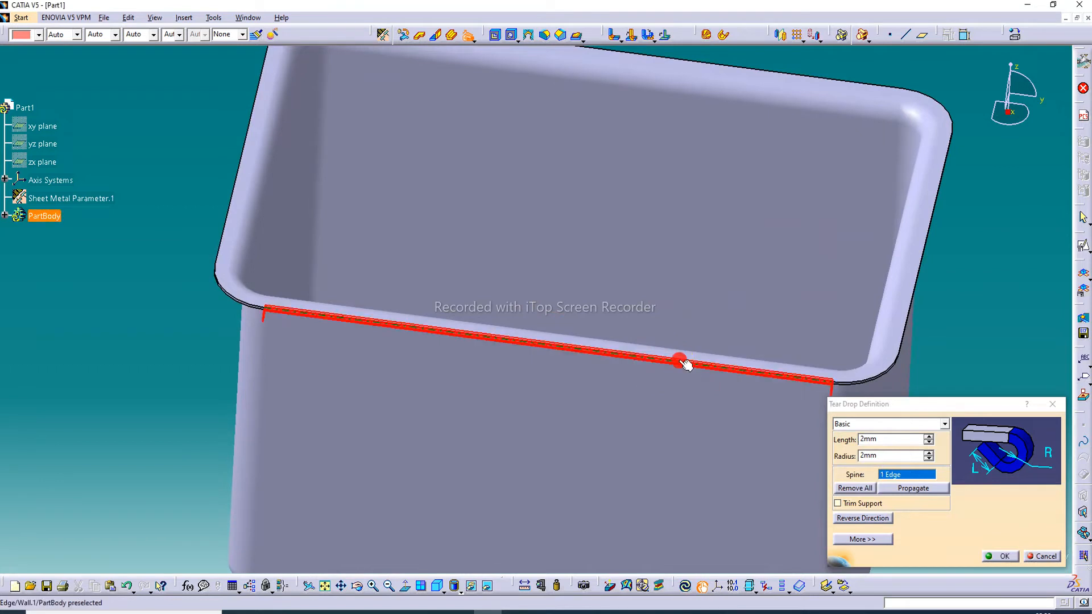
left_click(860, 379)
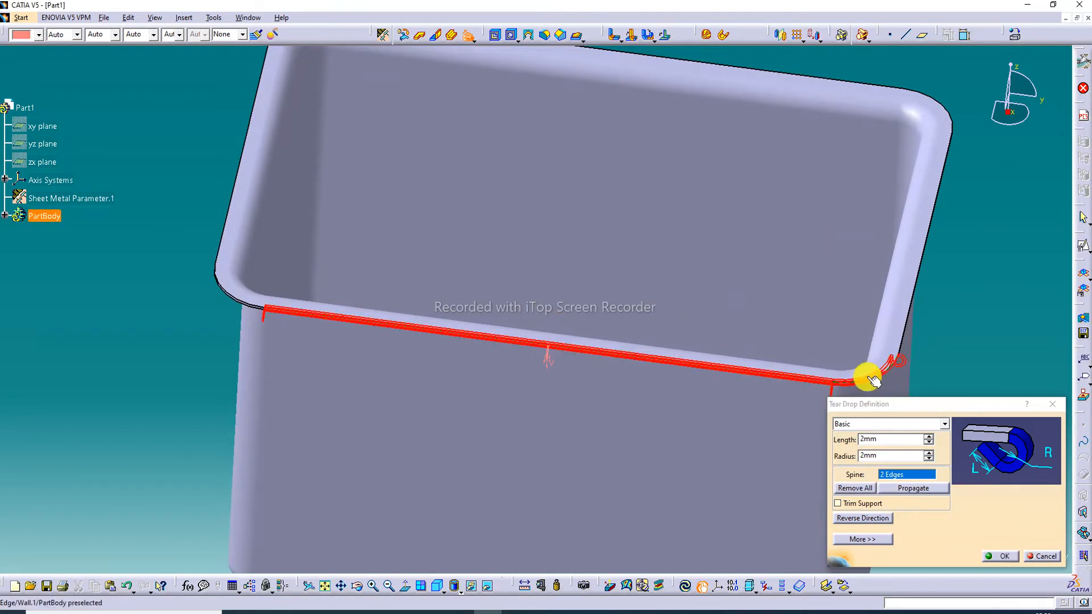
left_click(903, 327)
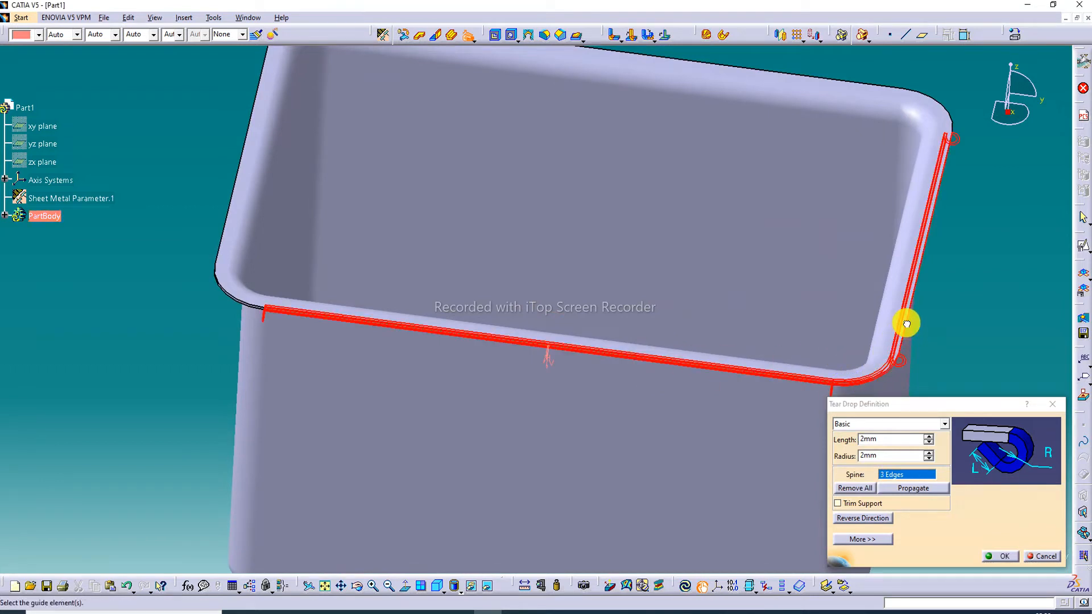
left_click(937, 103)
left_click(866, 83)
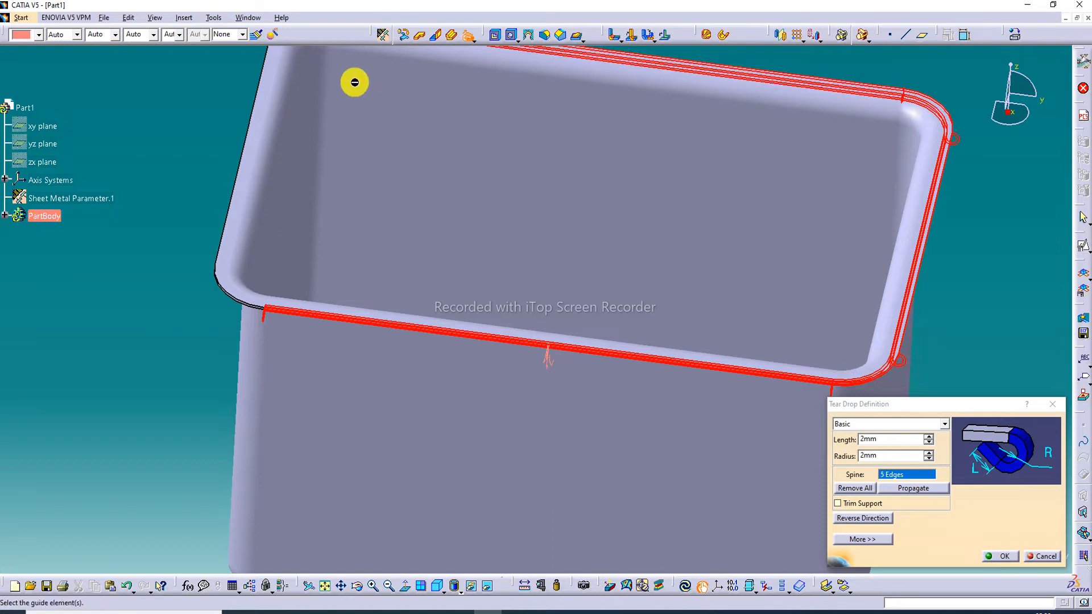
middle_click_drag(355, 82, 359, 188)
left_click(321, 115)
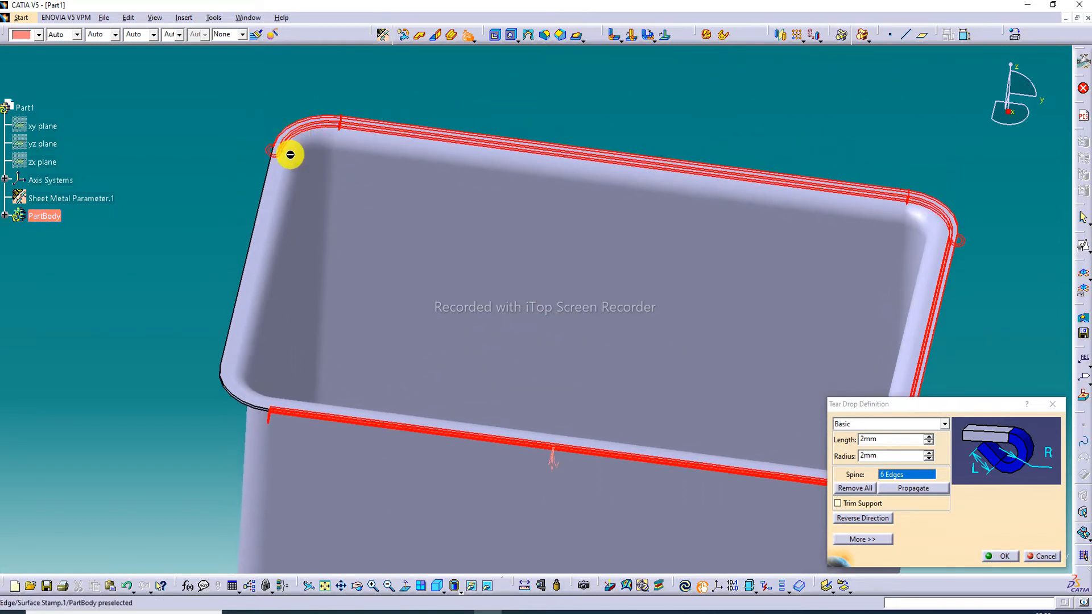
left_click(272, 179)
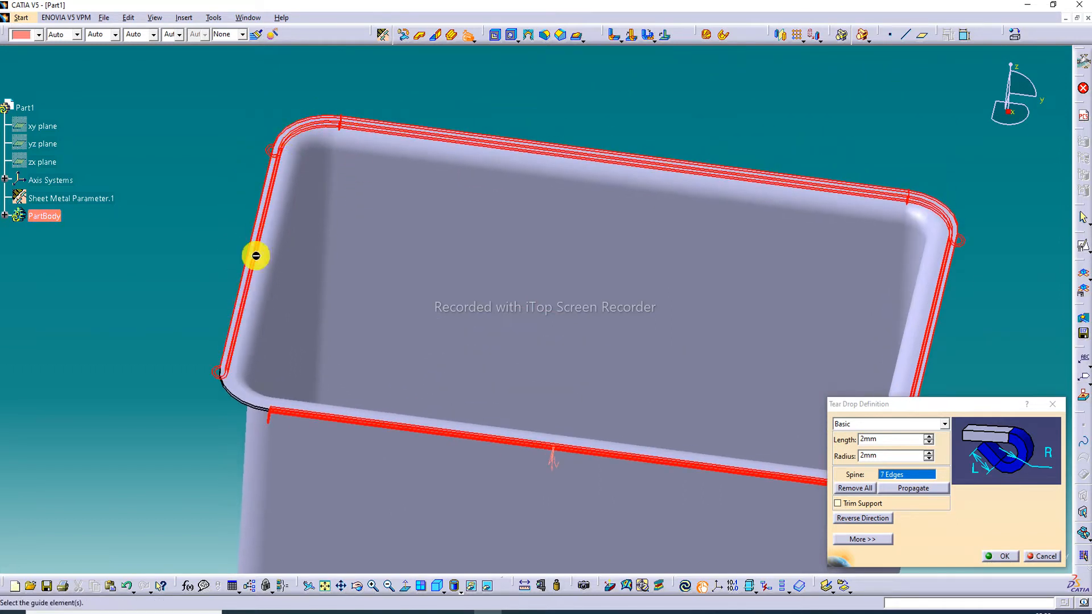
left_click(241, 398)
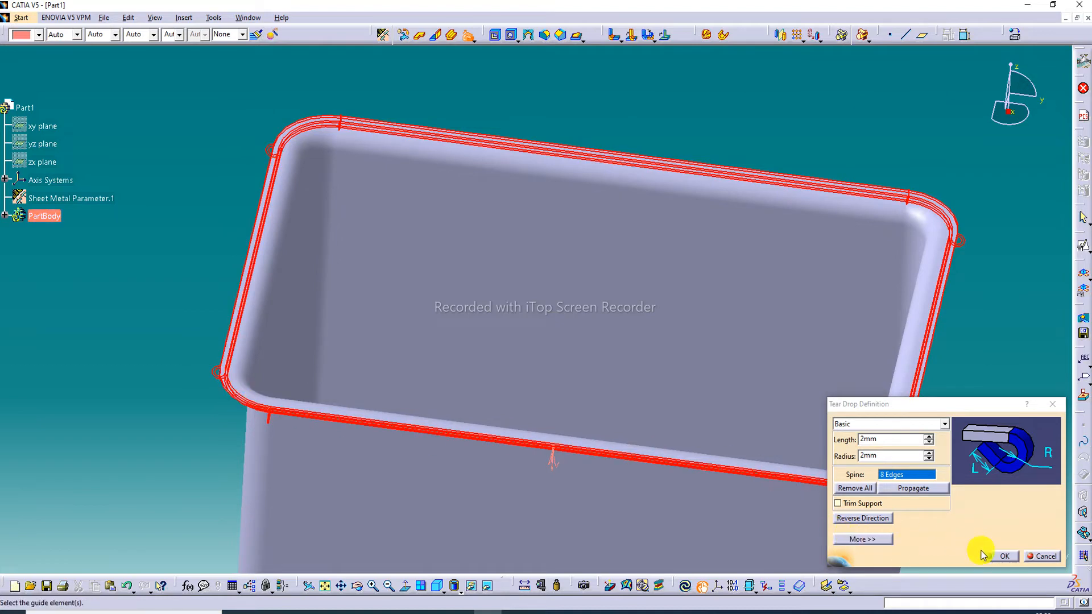
left_click(1001, 556)
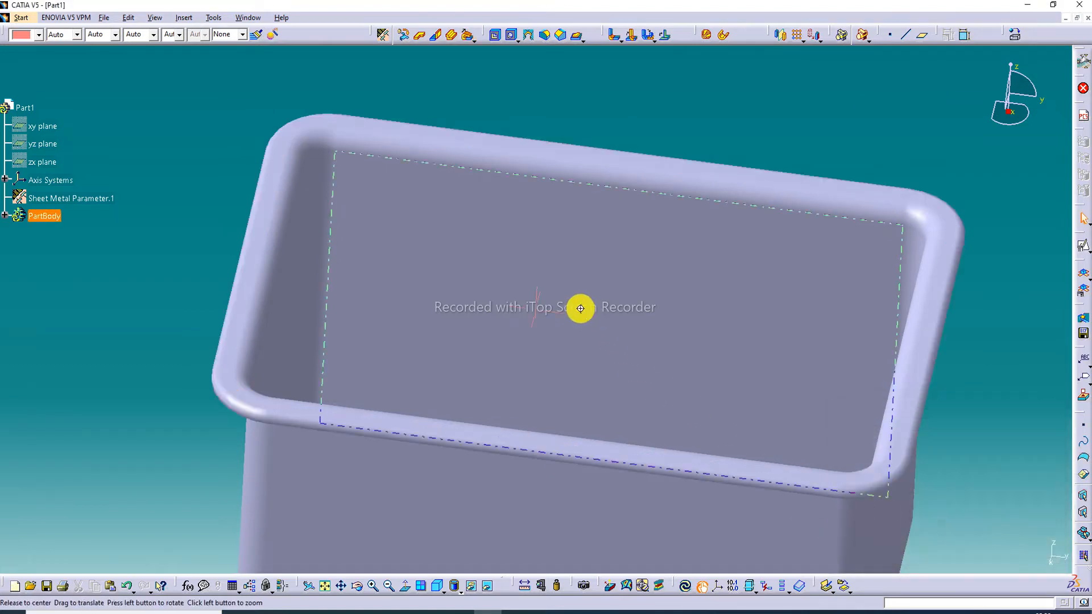
- Inspect the rolled rim of the box and expand PartBody in the tree to review its features
middle_click_drag(580, 308, 693, 277)
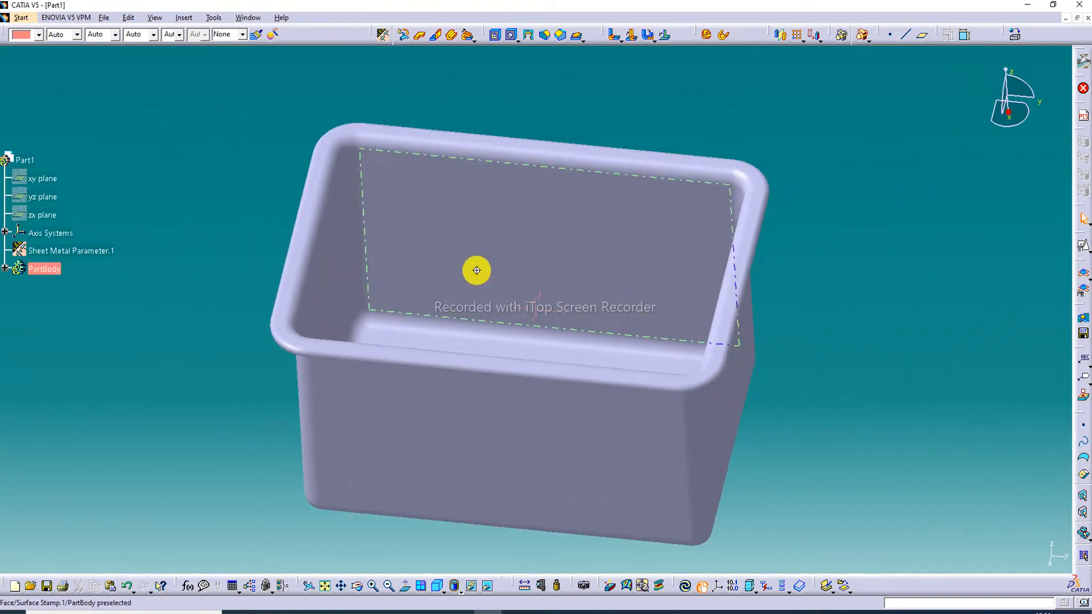
middle_click_drag(476, 271, 487, 199)
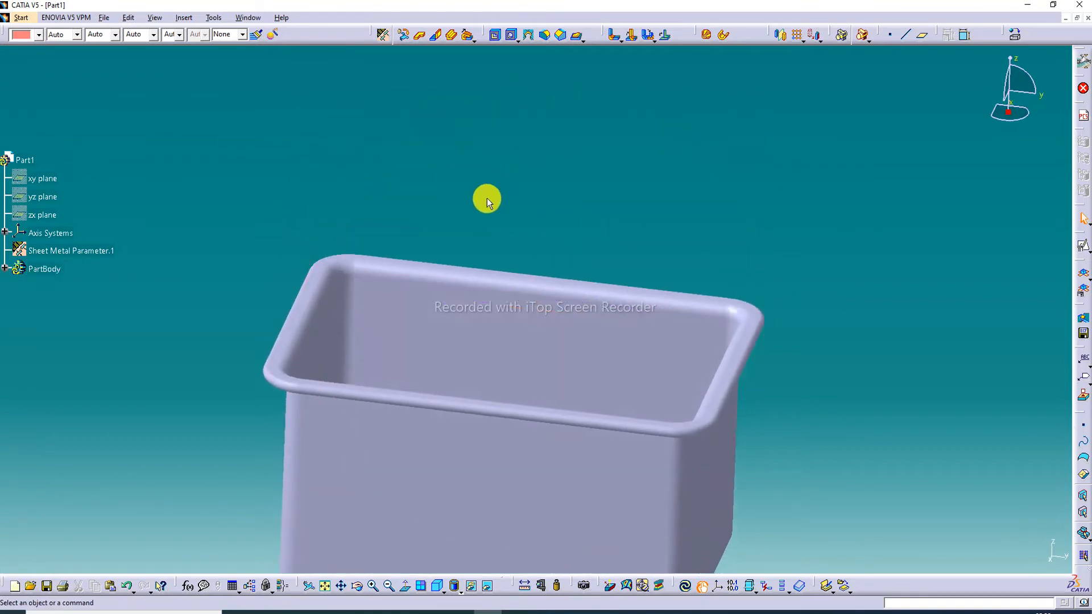
middle_click_drag(438, 322, 442, 256)
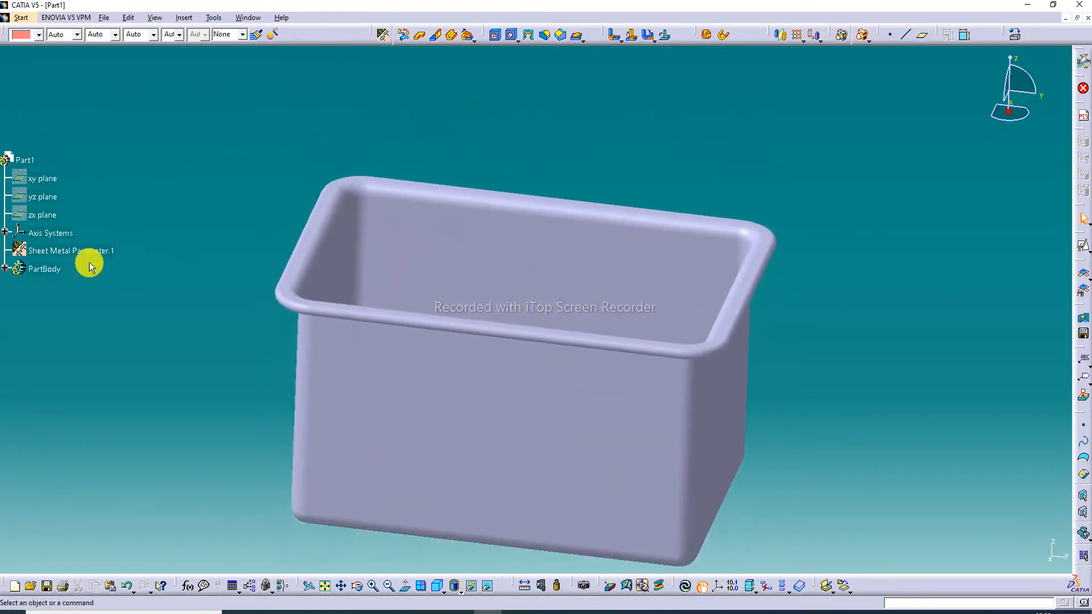
left_click(5, 268)
left_click(41, 268)
scroll(99, 265, "down", 2)
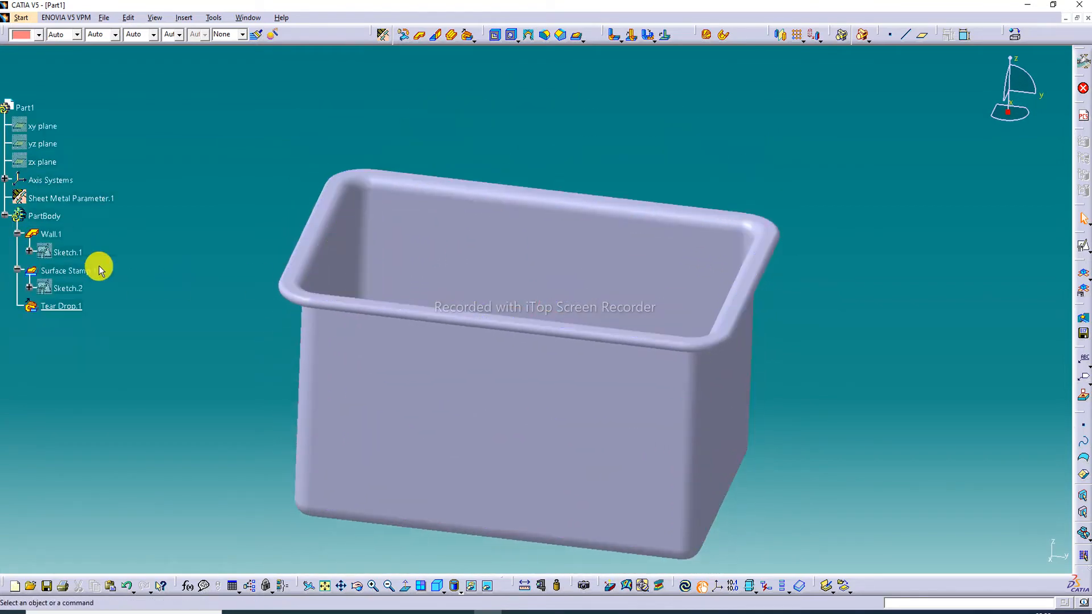
- Switch the display to Shading with Material and apply Steel from the Metal materials to the box
left_click(455, 589)
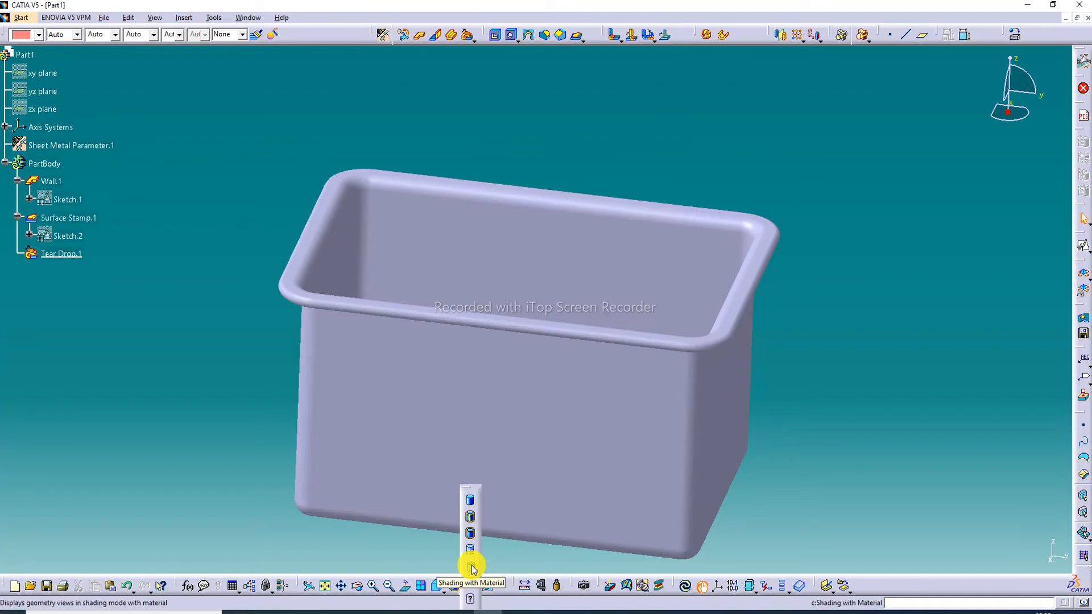
left_click(470, 567)
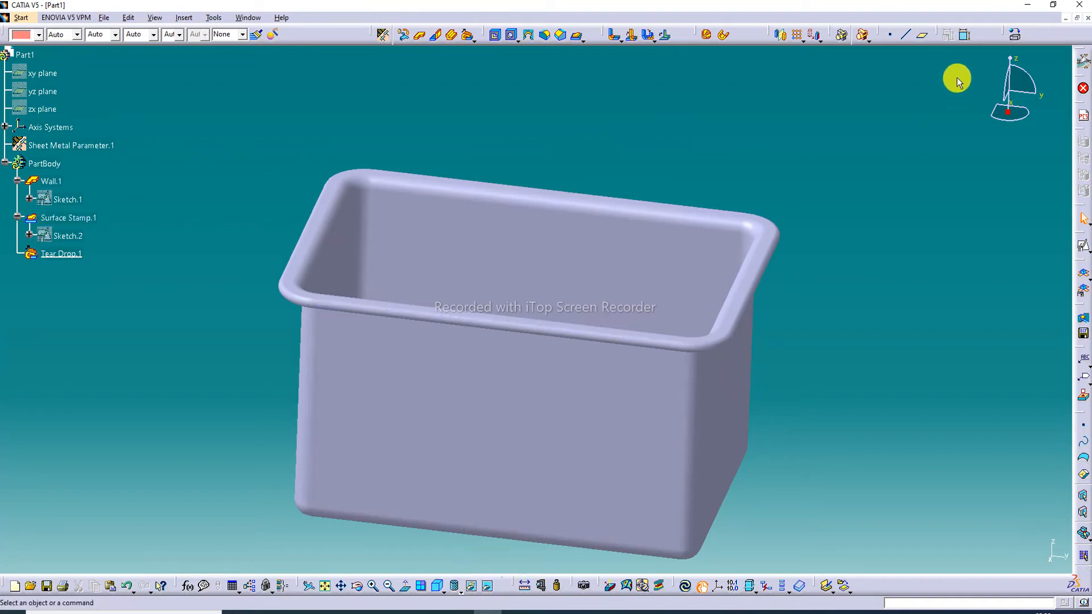
left_click(1016, 39)
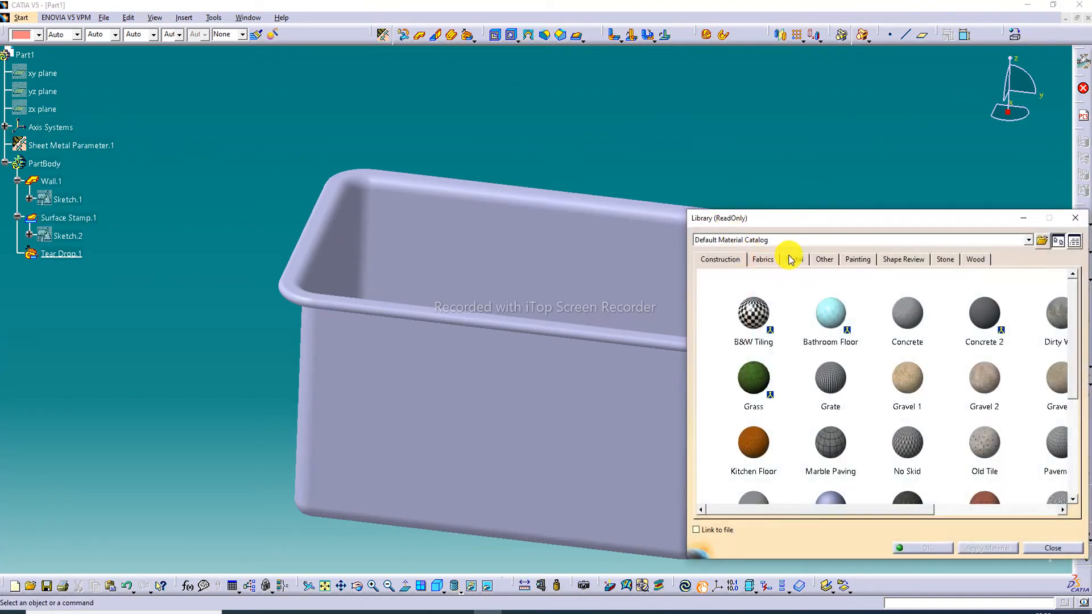
left_click(790, 260)
scroll(751, 419, "down", 1)
left_click_drag(742, 432, 658, 438)
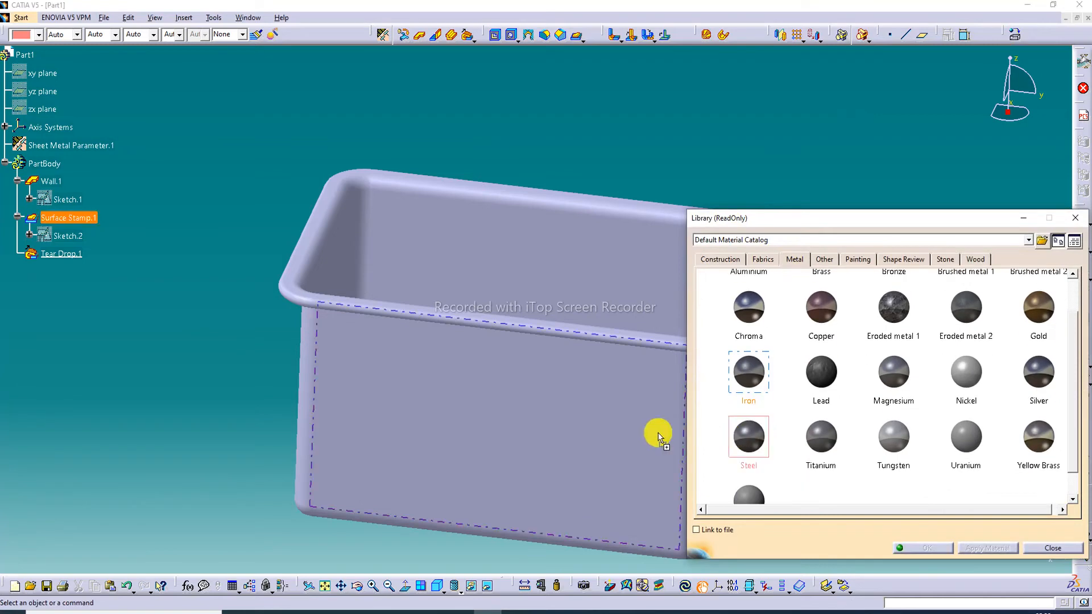
left_click(923, 548)
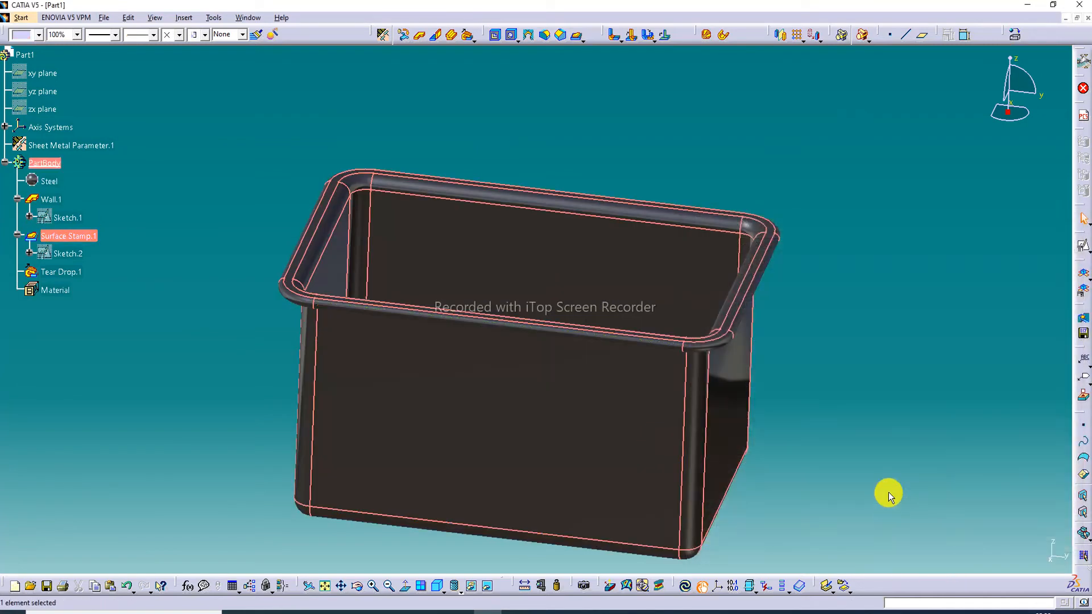
left_click(213, 222)
- In the Steel material's properties, set the reflectivity to 1.00 and the reflection environment to Meeting room
right_click(52, 181)
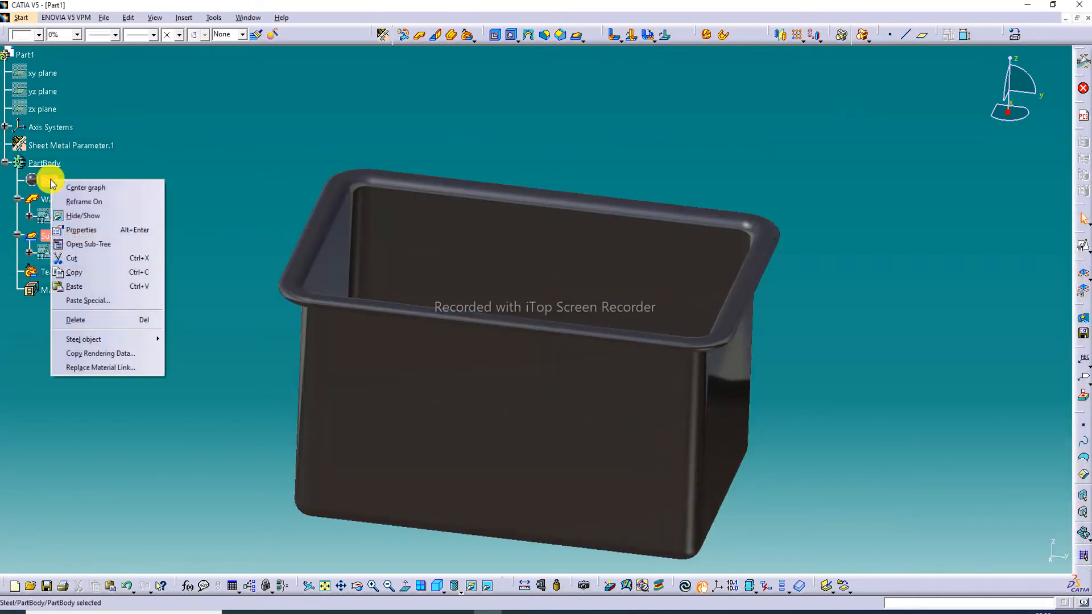
left_click(74, 230)
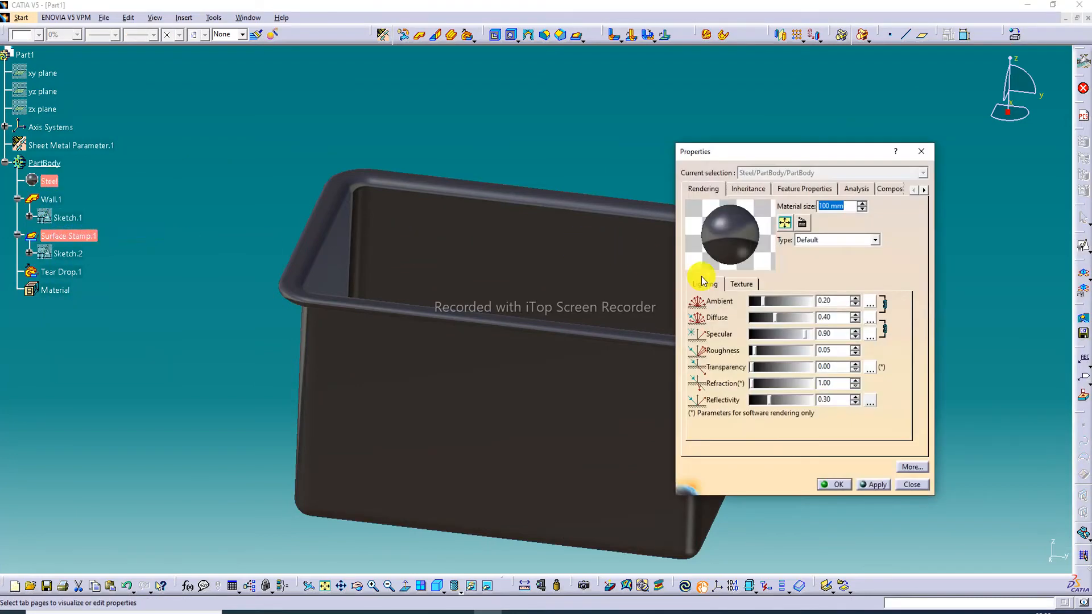
left_click_drag(770, 399, 835, 412)
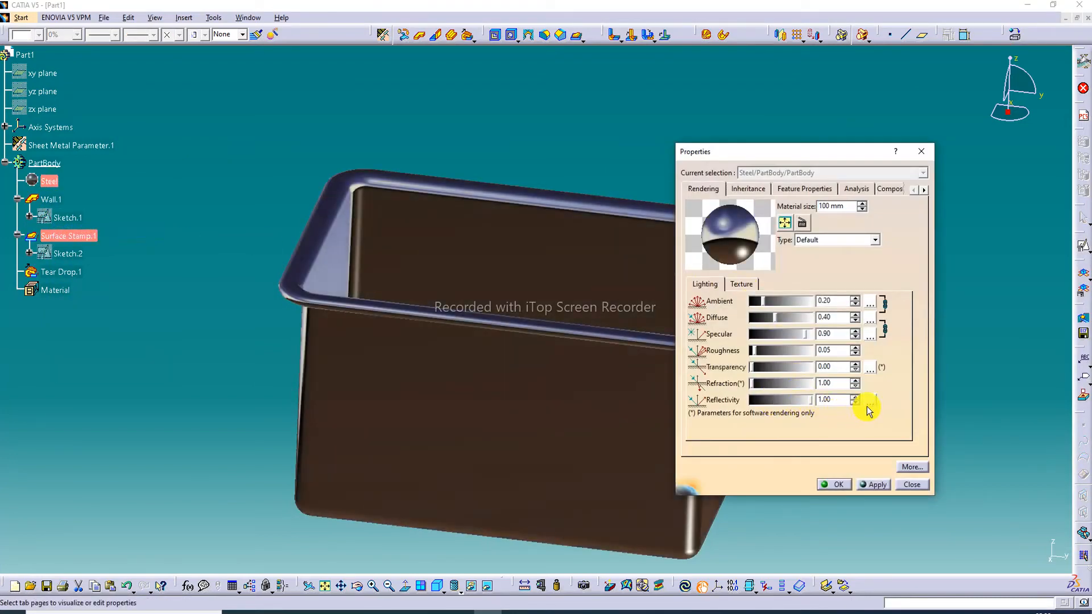
left_click(870, 401)
scroll(1003, 373, "down", 2)
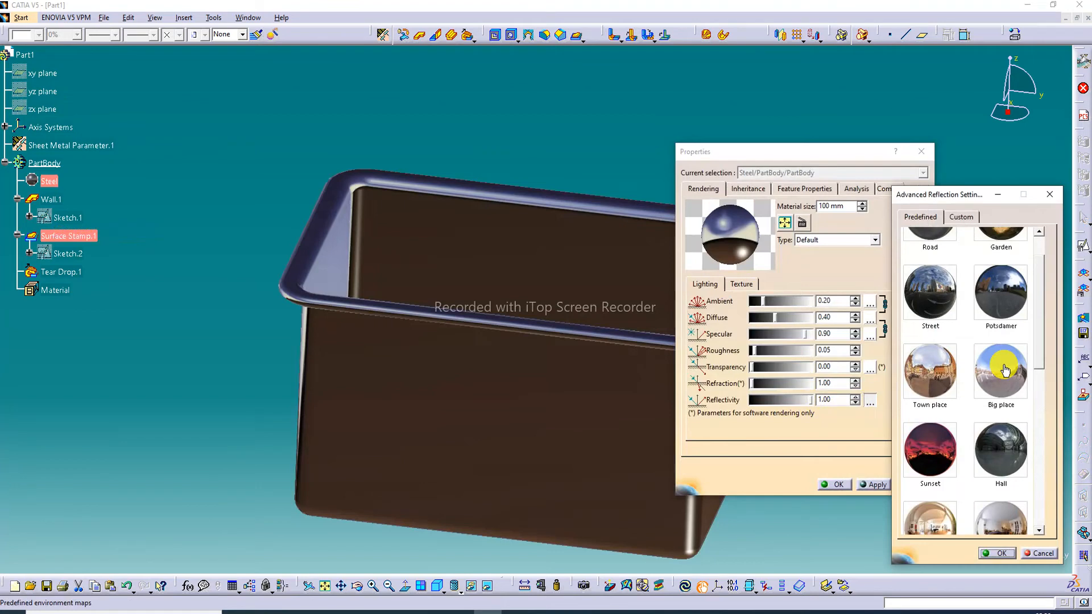
scroll(1005, 370, "down", 3)
left_click(1002, 450)
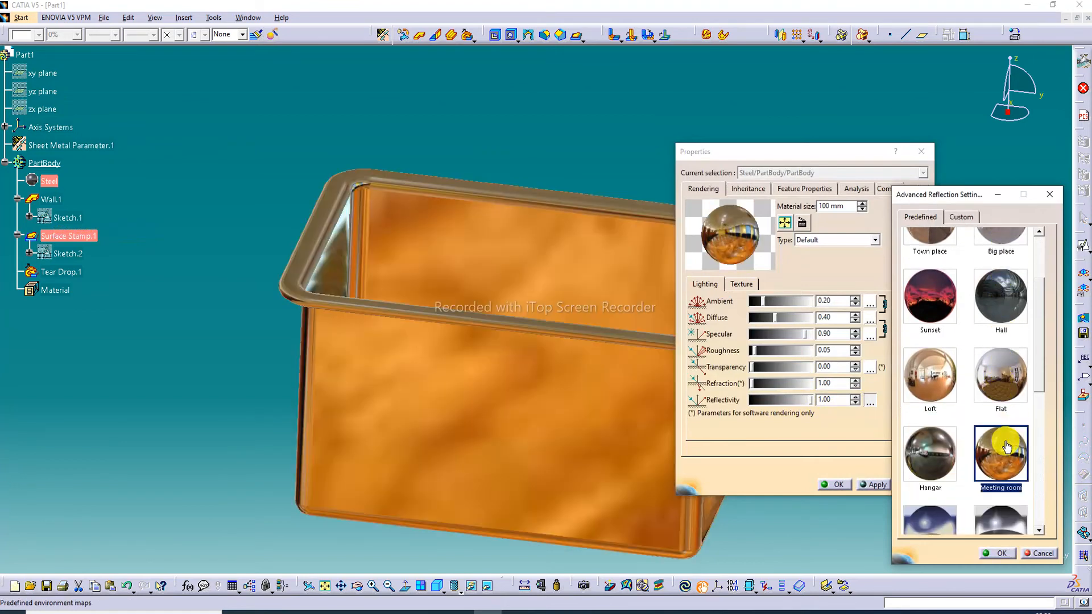
left_click(1000, 554)
left_click(838, 484)
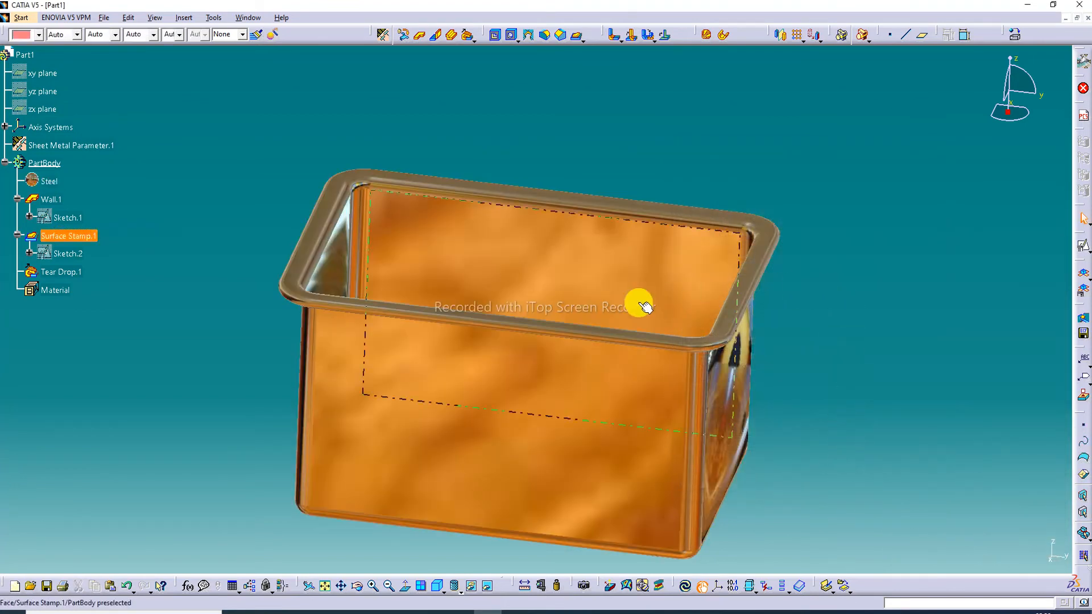
- Examine the rendered box from all around, checking its interior, side walls, base and rolled rim
mouse_move(549, 294)
middle_mouse_down()
mouse_move(556, 229)
mouse_move(538, 305)
middle_mouse_up()
middle_click_drag(568, 159, 592, 285)
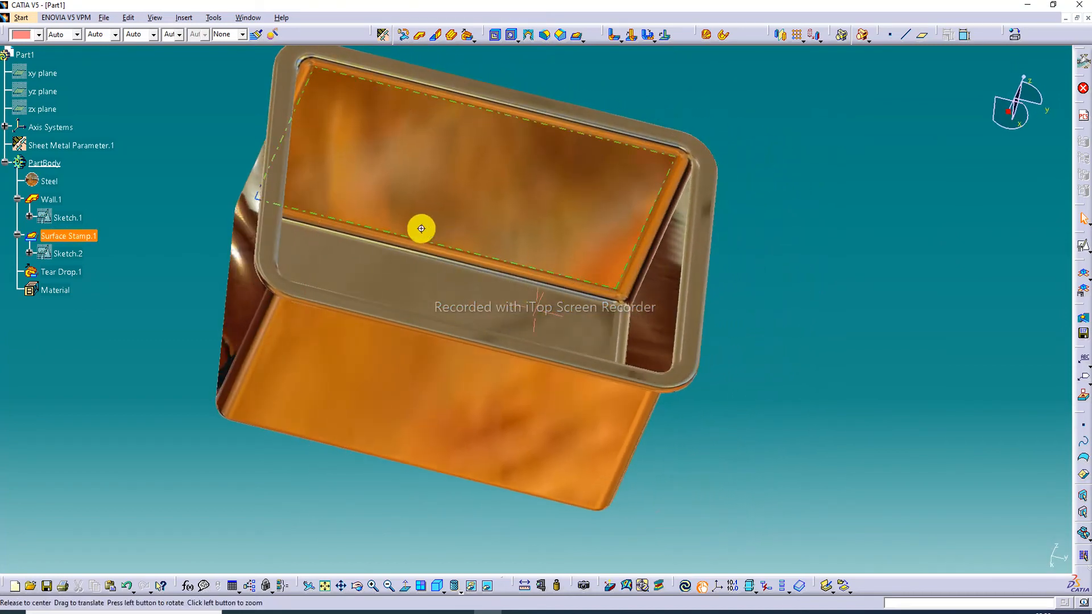
middle_click_drag(421, 226, 406, 91)
middle_click_drag(253, 93, 694, 229)
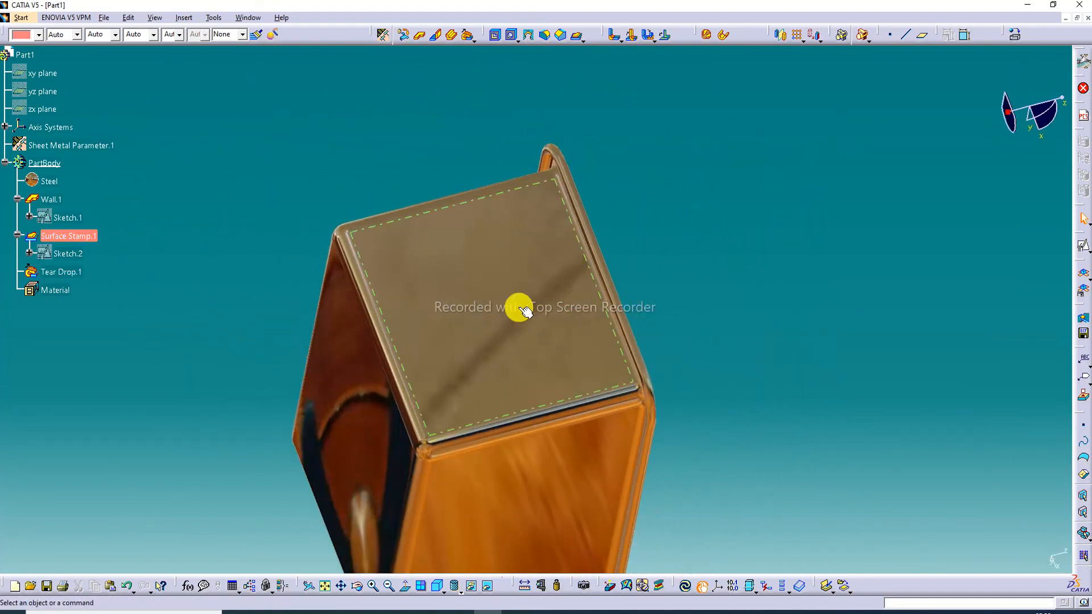
middle_click_drag(439, 390, 489, 335)
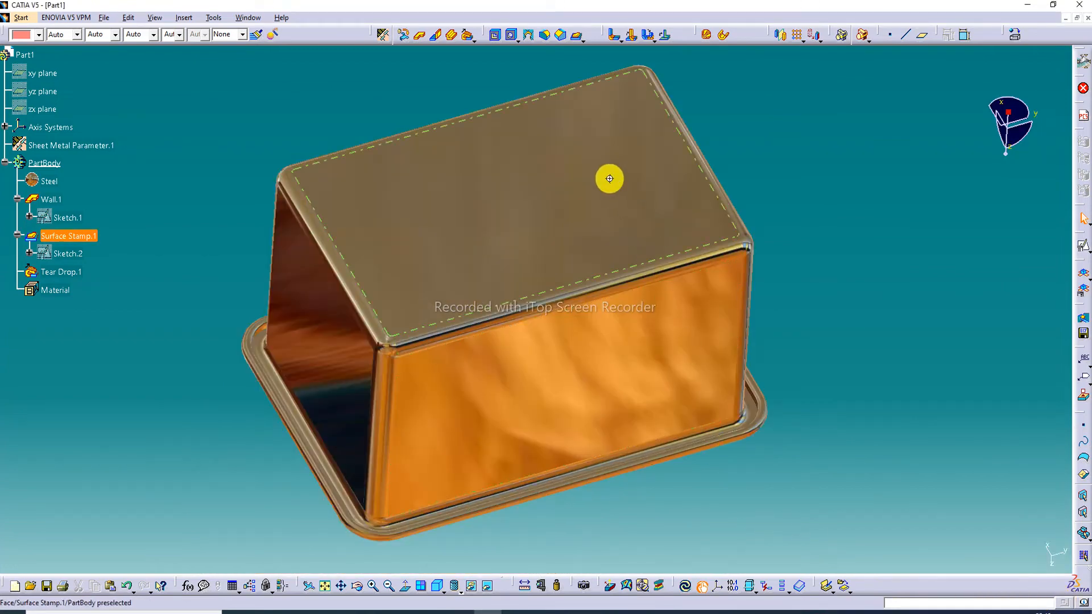
middle_click_drag(609, 179, 429, 161)
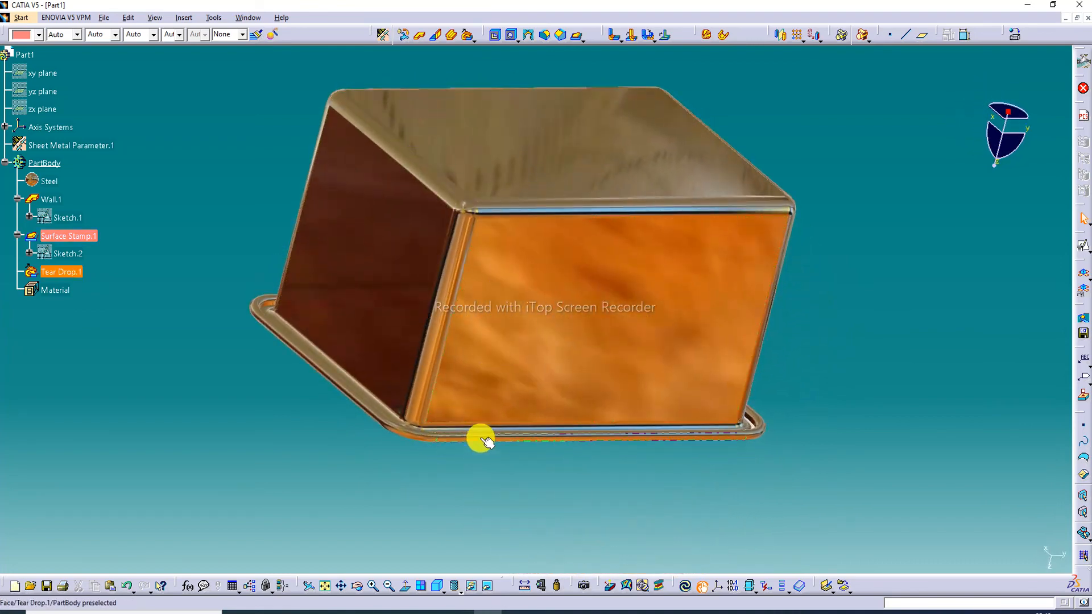
middle_click_drag(604, 196, 241, 160)
middle_click_drag(471, 302, 385, 231)
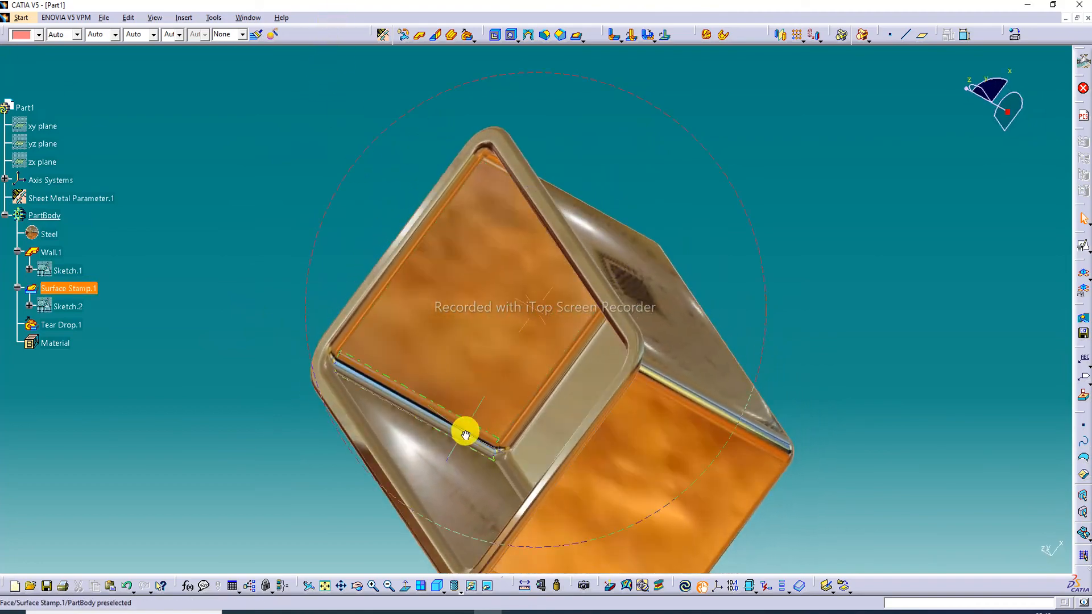
middle_click_drag(463, 429, 654, 283)
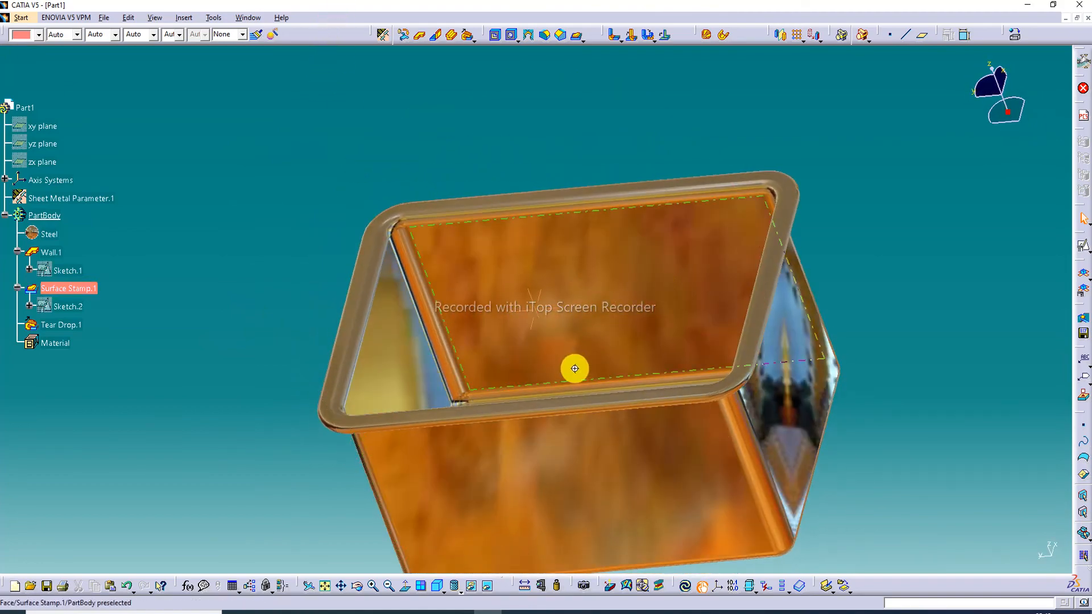
middle_click_drag(575, 369, 596, 445)
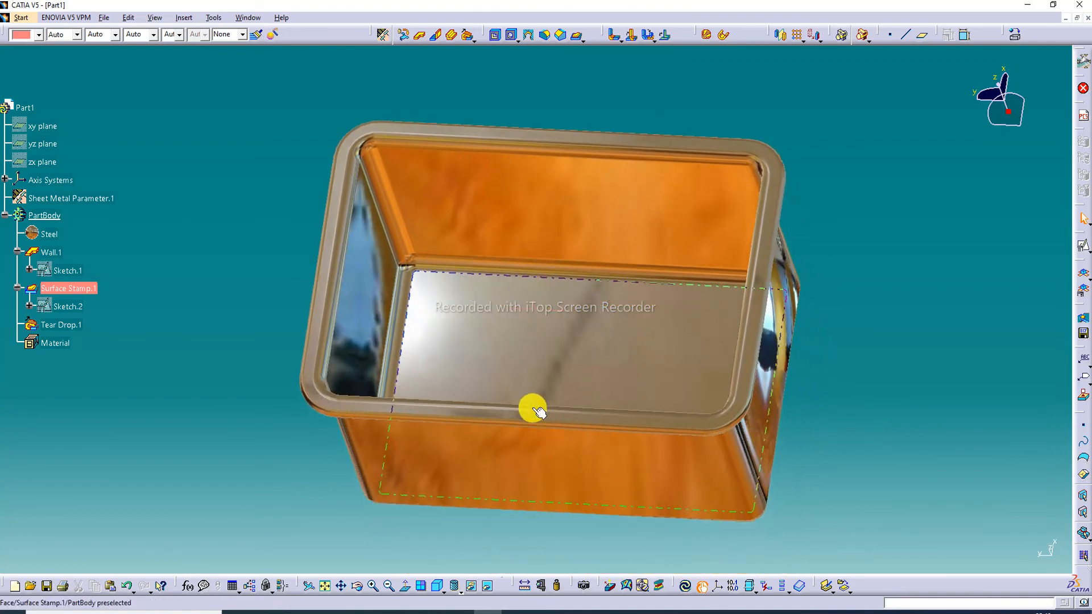
- Apply the standard isometric view and tilt the box to look into its interior
left_click(438, 586)
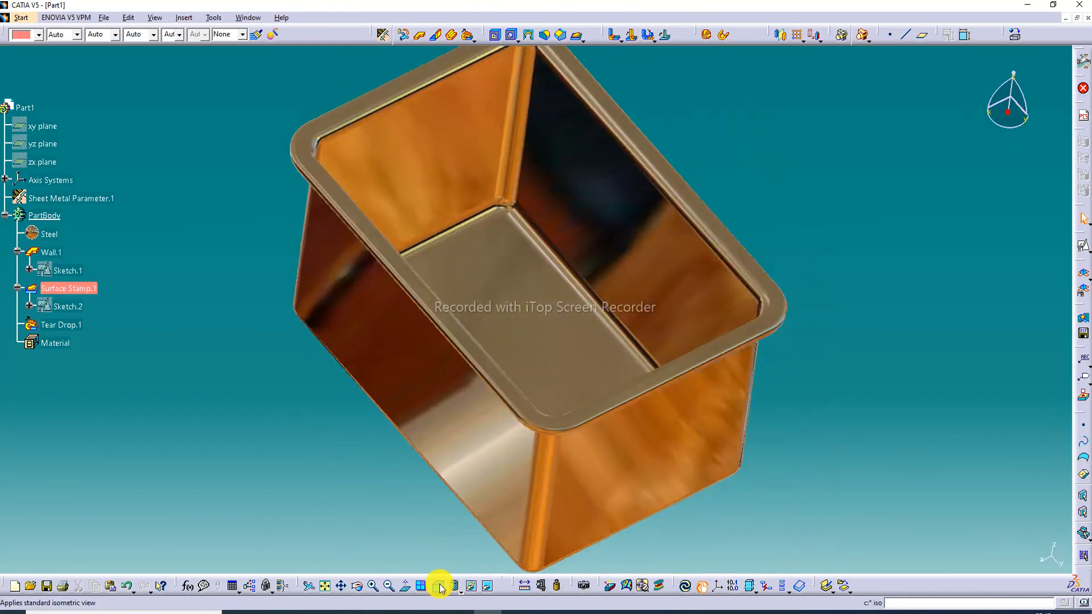
left_click(484, 261)
middle_click_drag(485, 261, 519, 280)
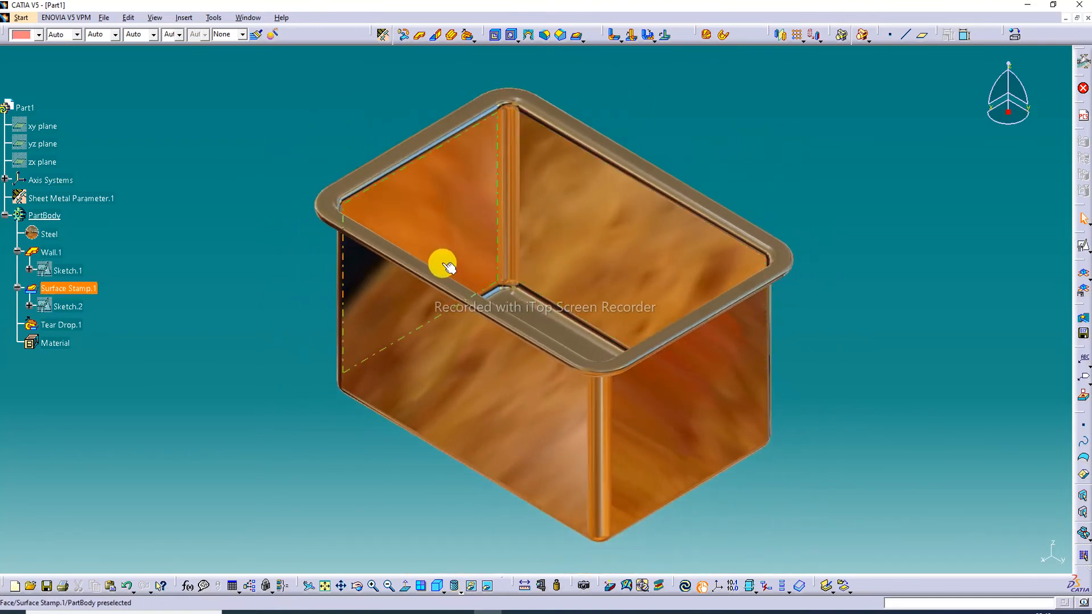
middle_click_drag(441, 261, 421, 321)
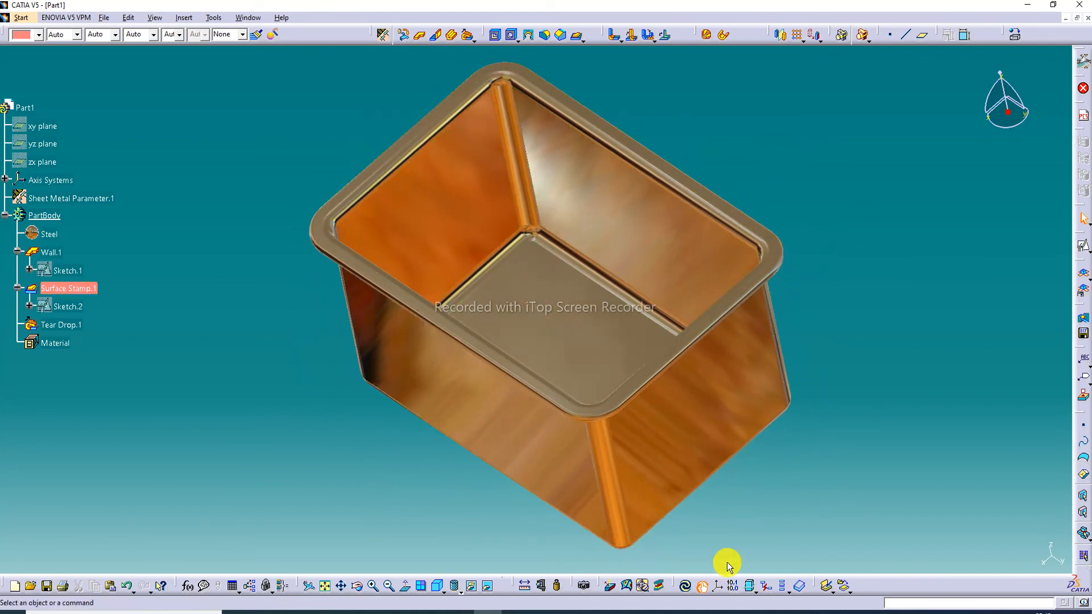